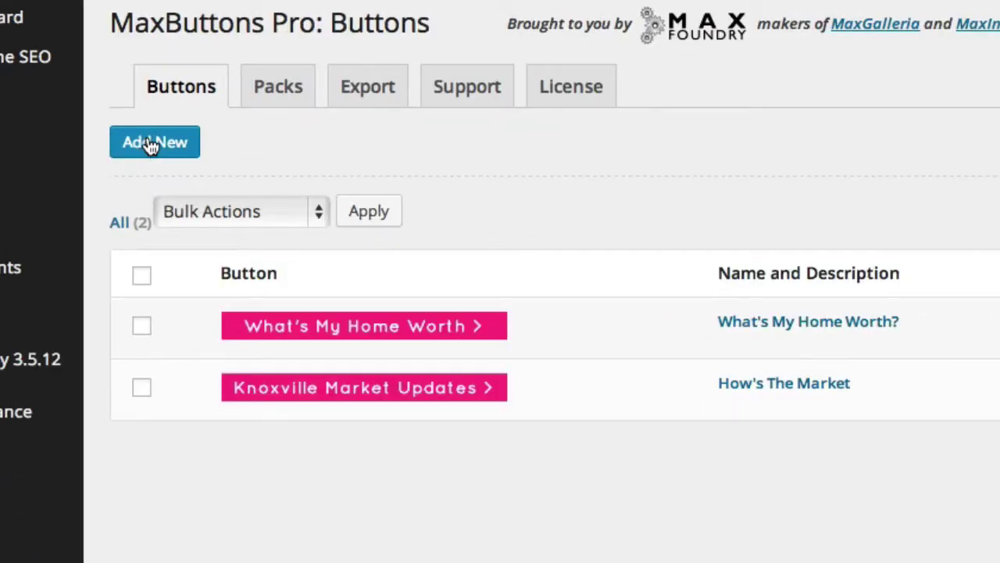
Create a new button with the name "Hi" and the description "Hi Contact.".
left_click(150, 144)
right_click(367, 301)
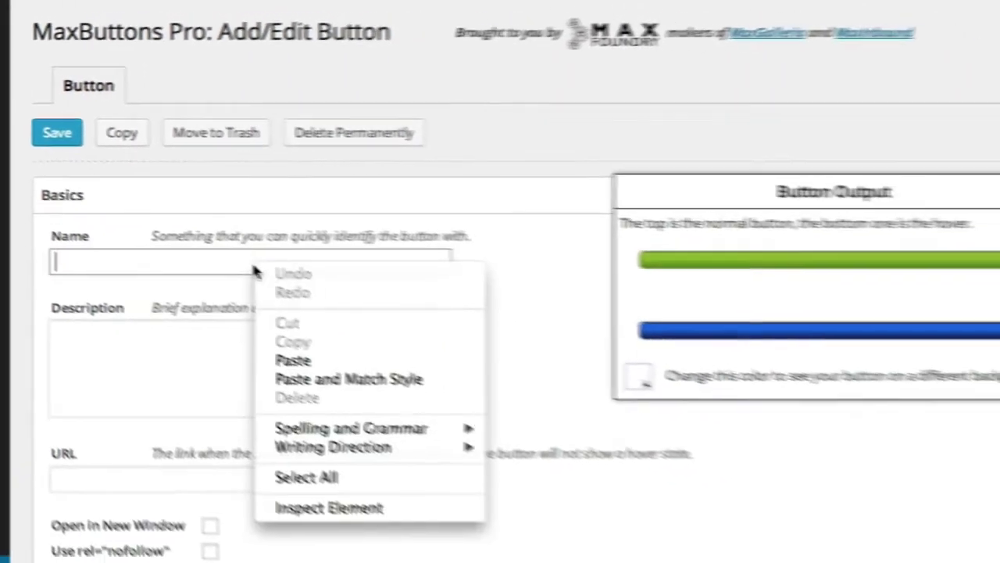
left_click(189, 254)
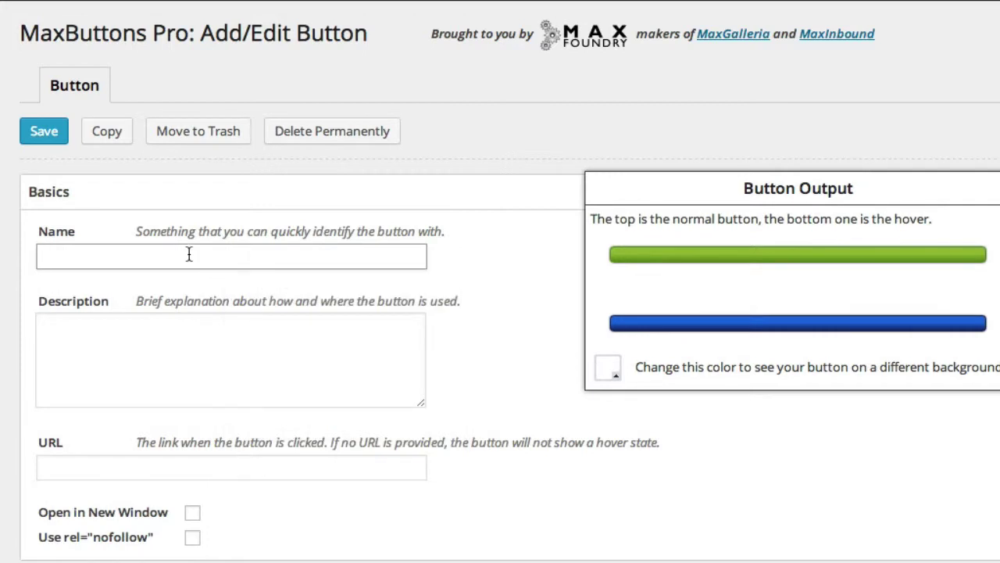
type("Hi")
left_click(44, 324)
type("Hi ")
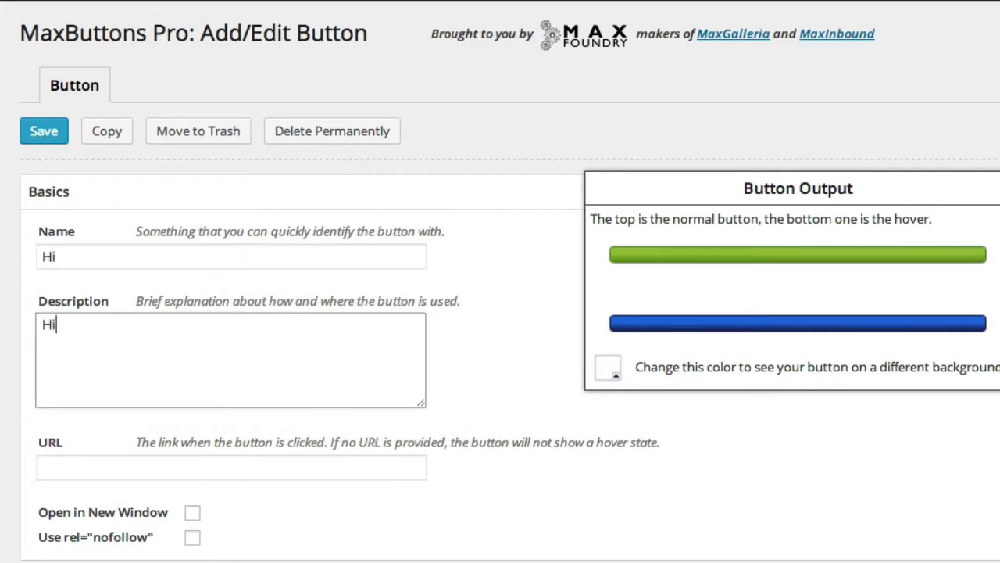
type("Contact.")
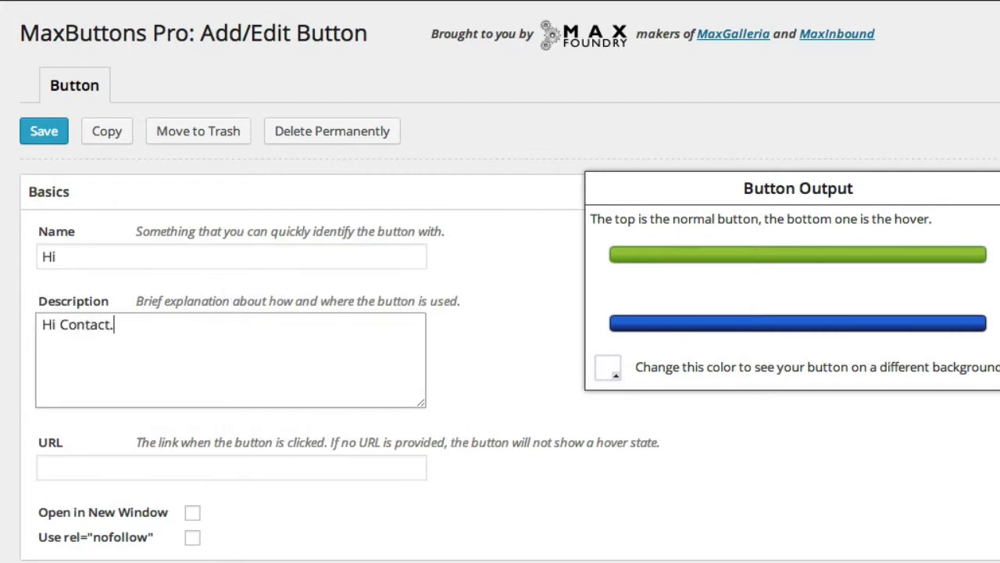
left_click(44, 467)
type("h")
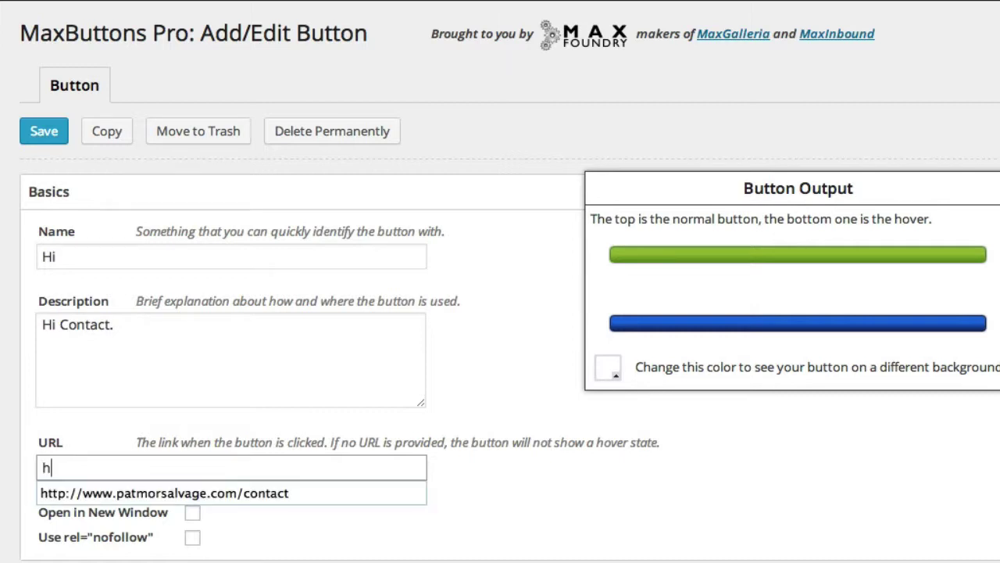
type("ttp://google.com")
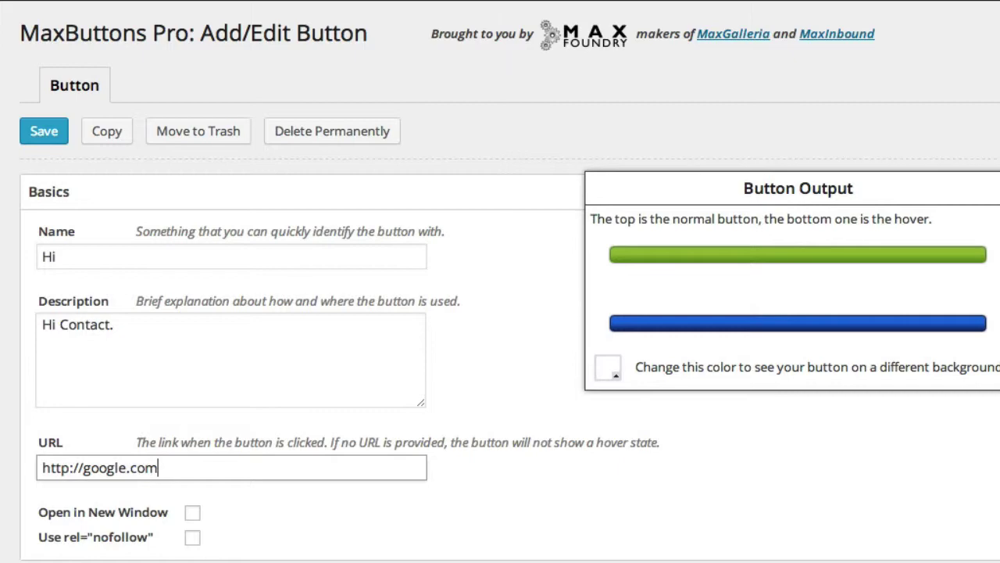
Set the button dimensions to a width of 165 px and a height of 100 px.
scroll(325, 315, "down", 3)
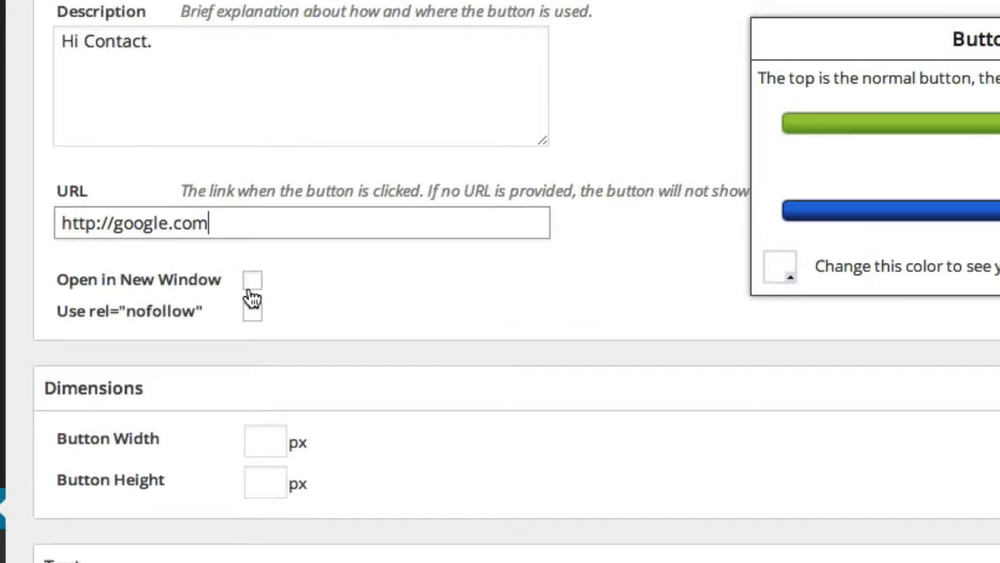
scroll(360, 372, "down", 4)
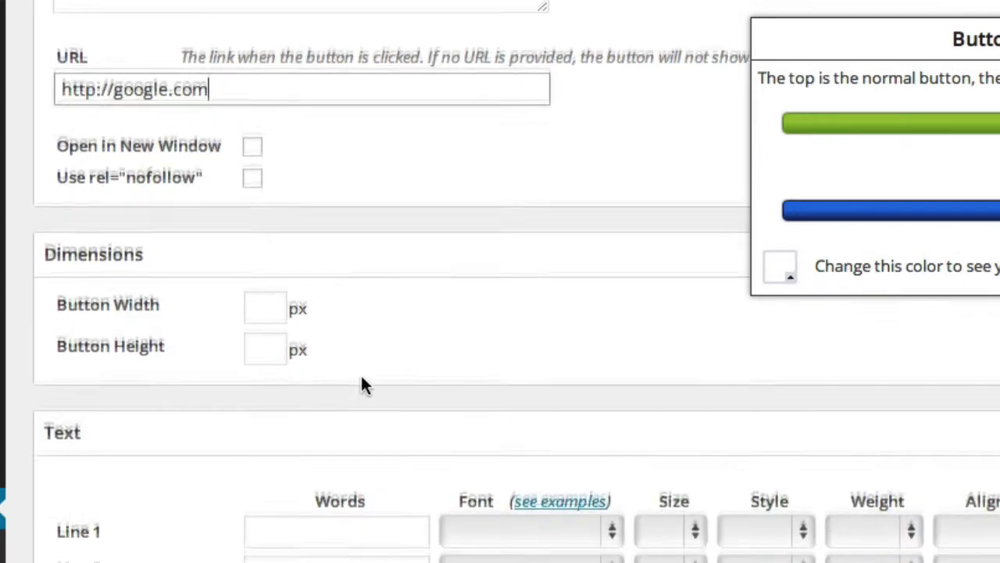
scroll(361, 383, "down", 1)
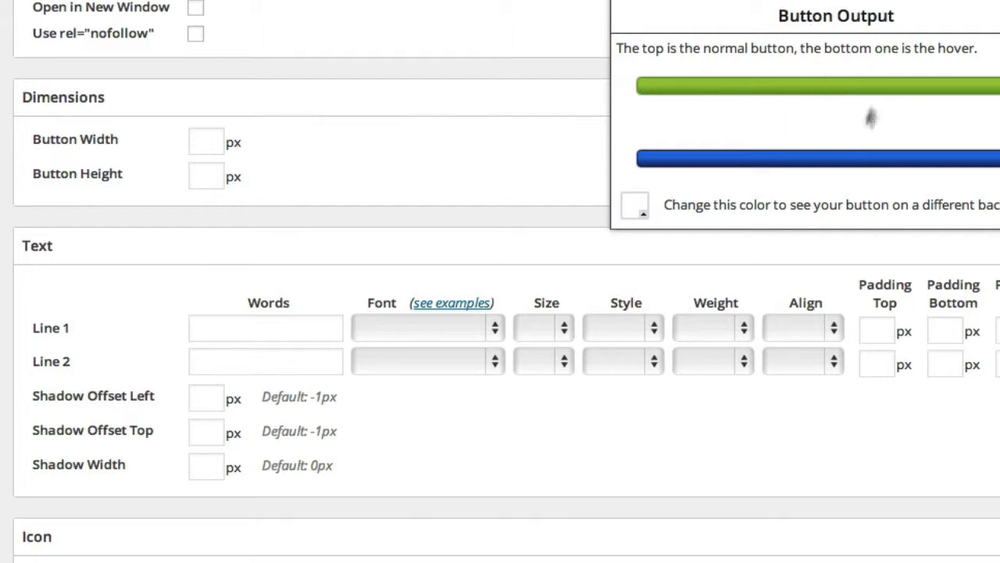
left_click(200, 141)
type("165")
key("Tab")
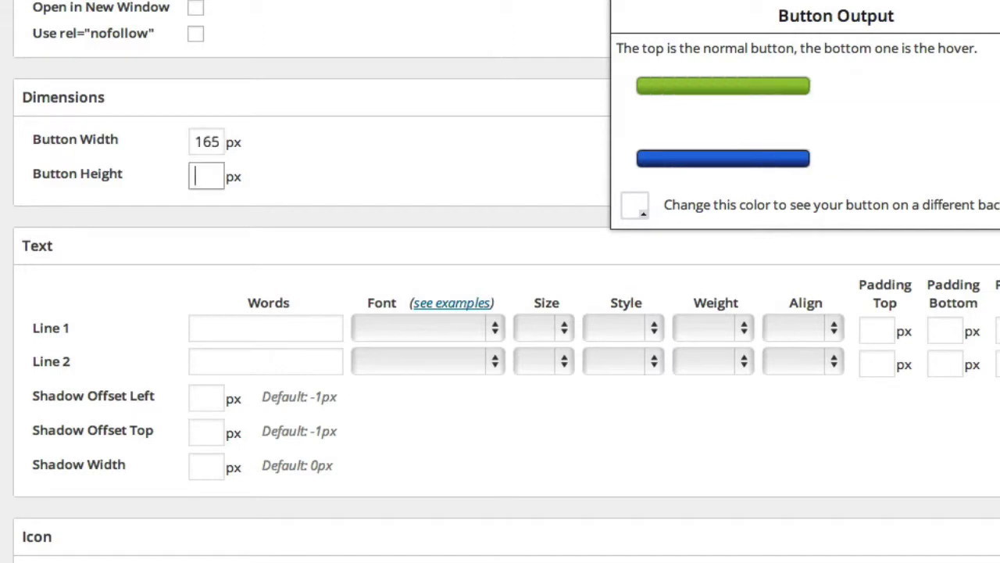
type("100")
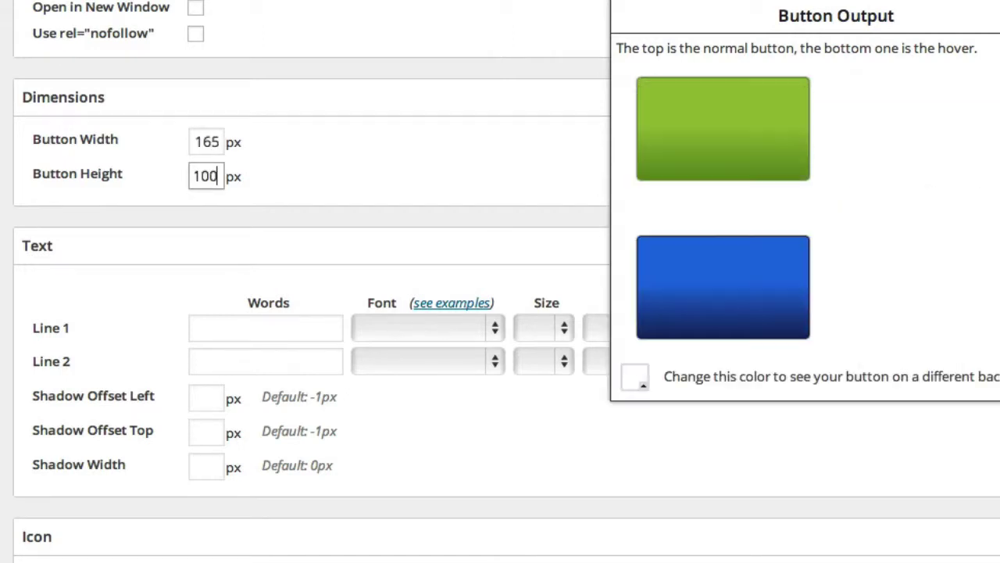
Enter "Contact us" as the first text line and give it the Lobster Two Google web font.
left_click(204, 325)
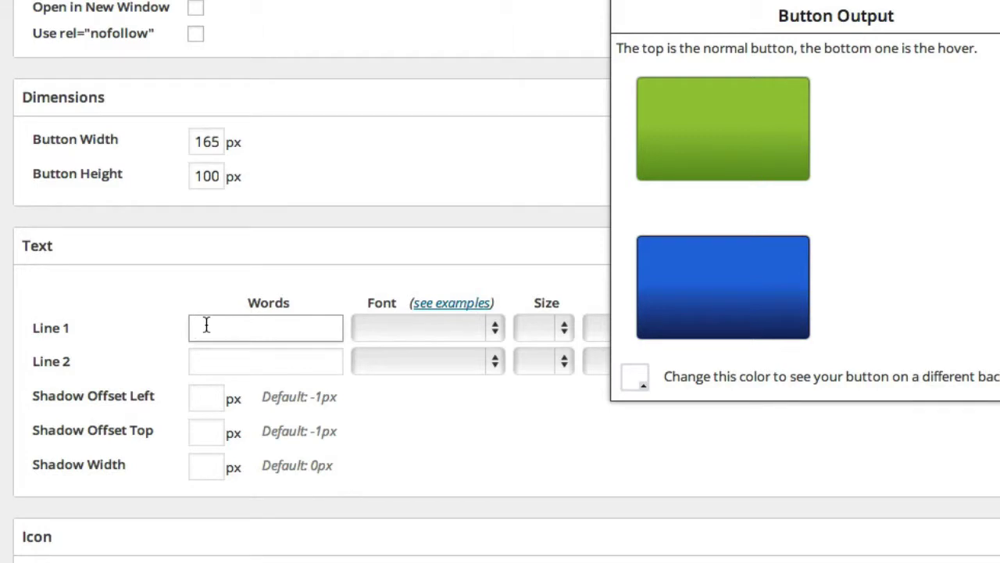
type("Contact us")
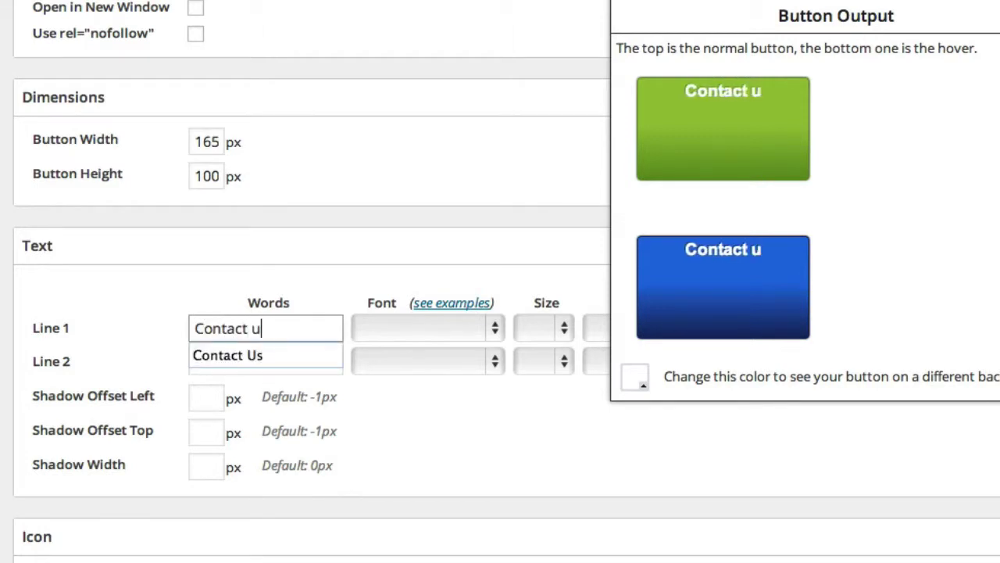
left_click(426, 328)
scroll(419, 461, "down", 5)
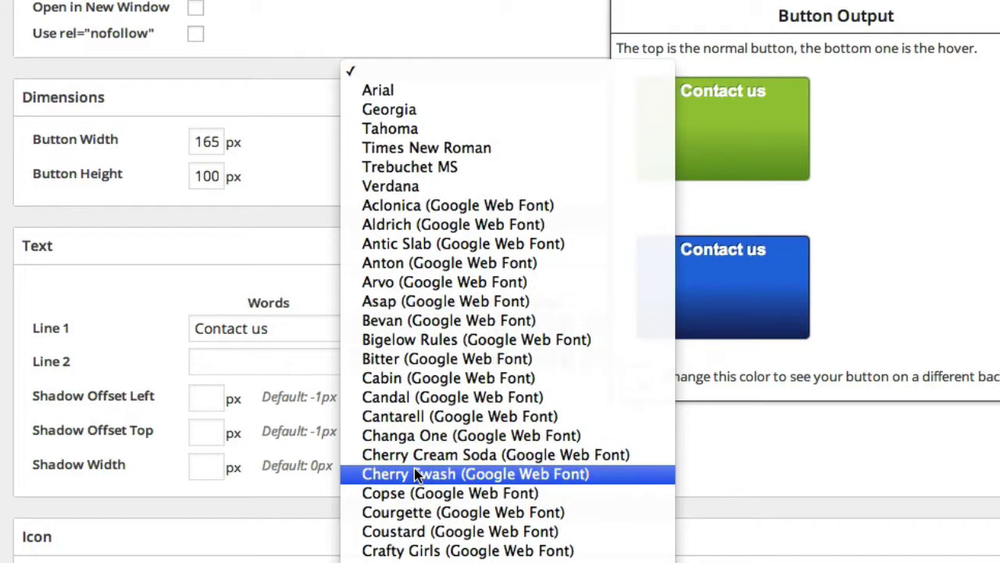
scroll(390, 442, "down", 10)
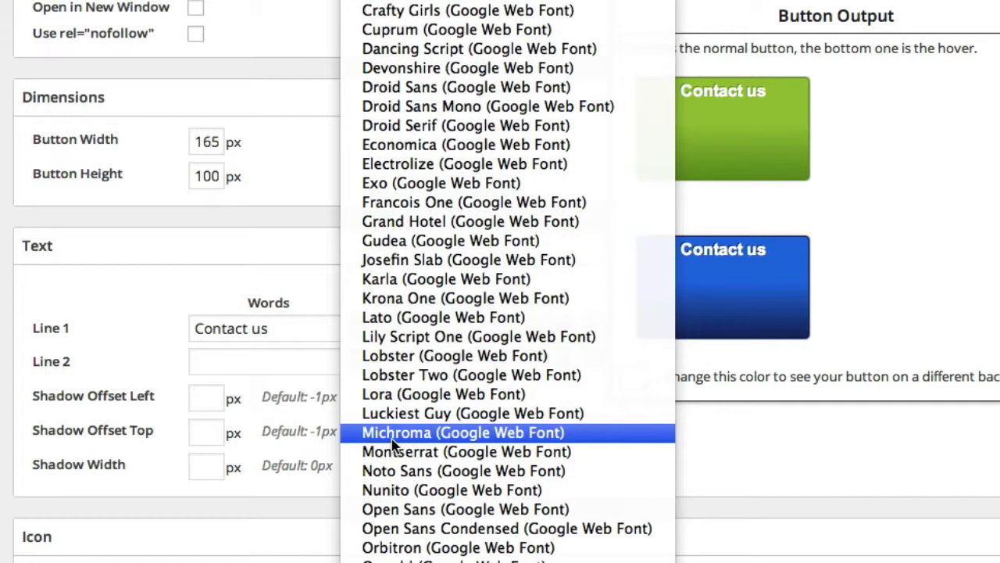
left_click(414, 379)
scroll(477, 414, "up", 3)
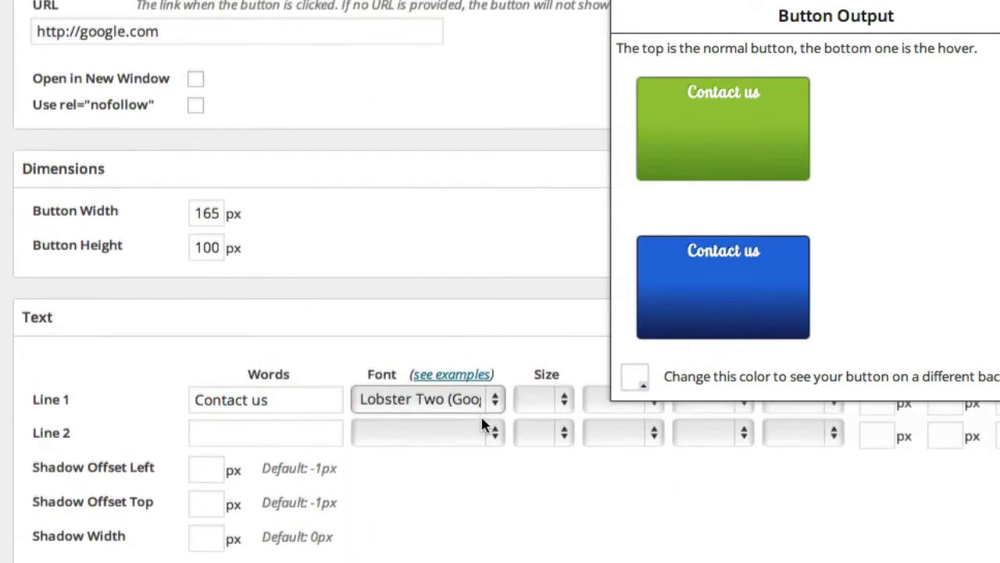
Set the font size of the first text line to 20px.
left_click(540, 432)
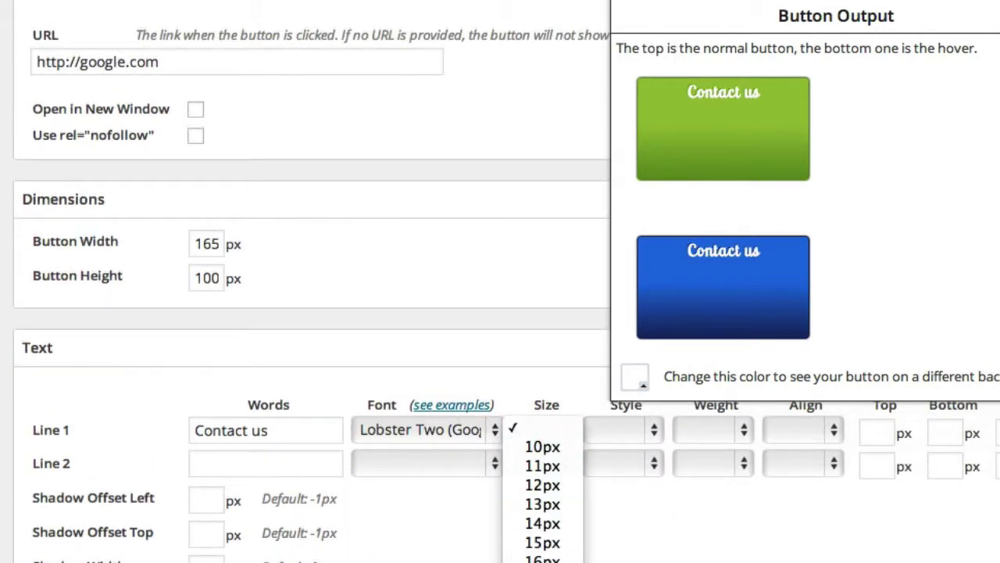
key("2")
key("0")
key("Return")
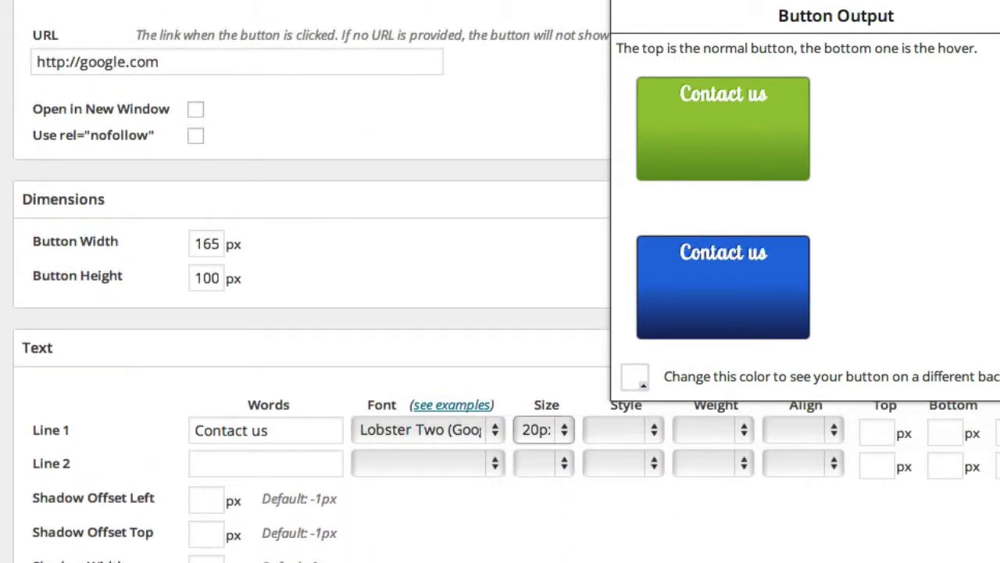
Change the font size of the "Contact us" line to 33px.
left_click(563, 432)
key("3")
key("3")
key("Return")
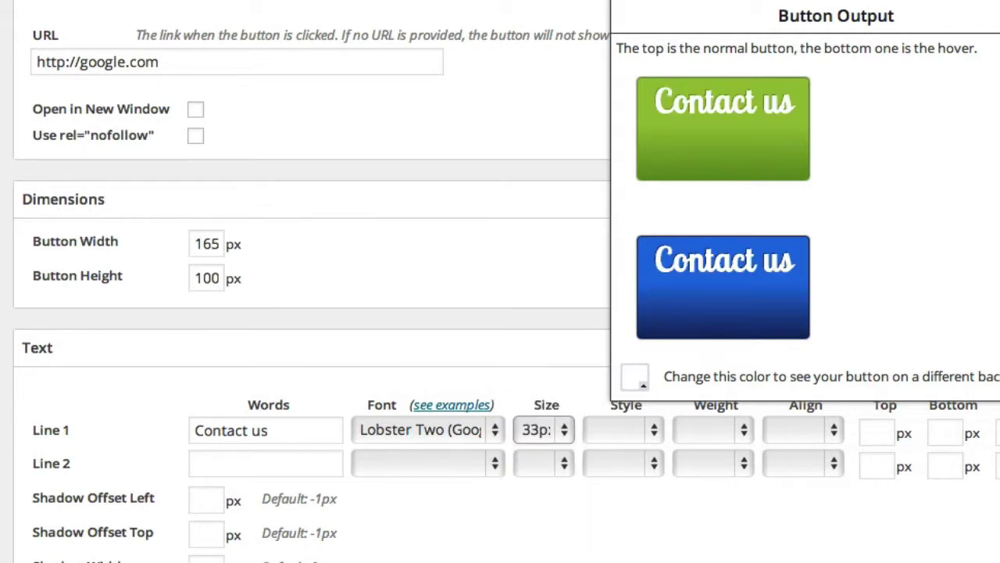
Set the top padding of the first text line to 10 px, leaving its style unset.
left_click(622, 431)
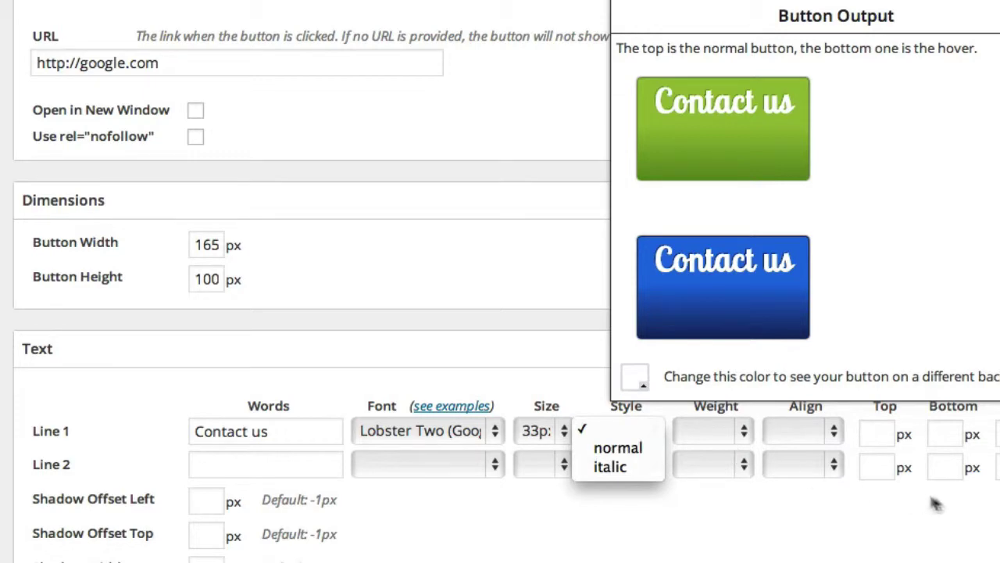
left_click(960, 514)
scroll(938, 500, "up", 3)
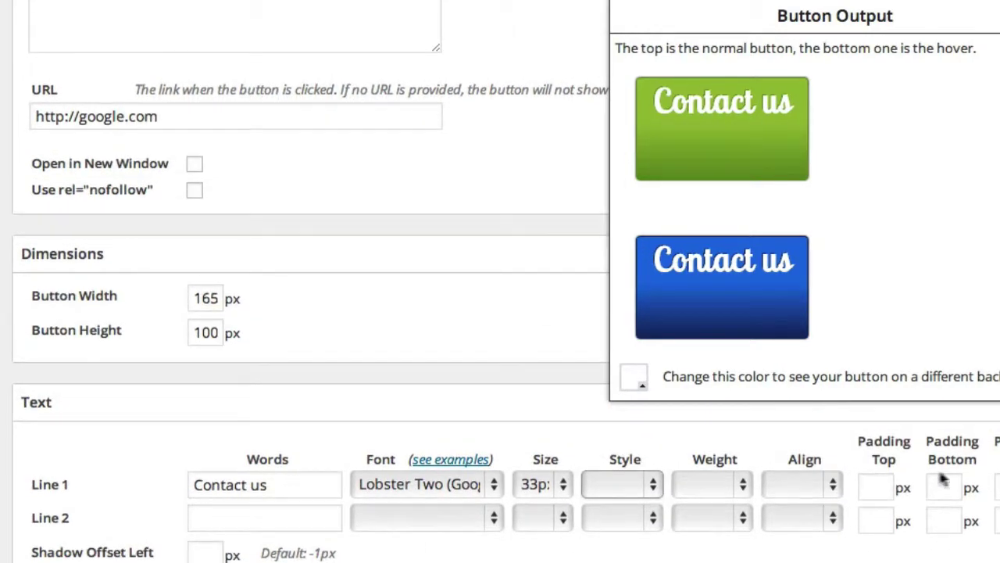
left_click(876, 486)
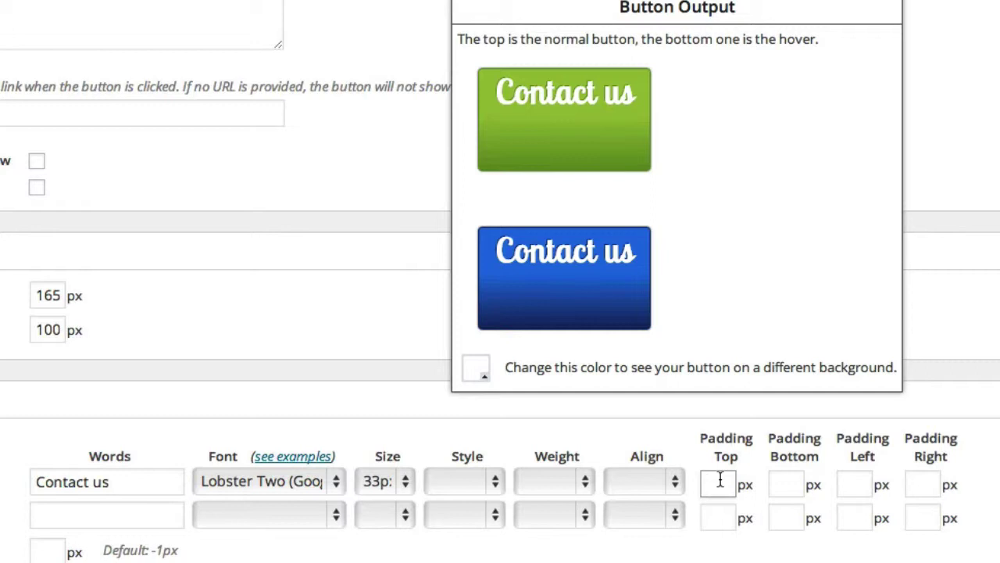
type("10")
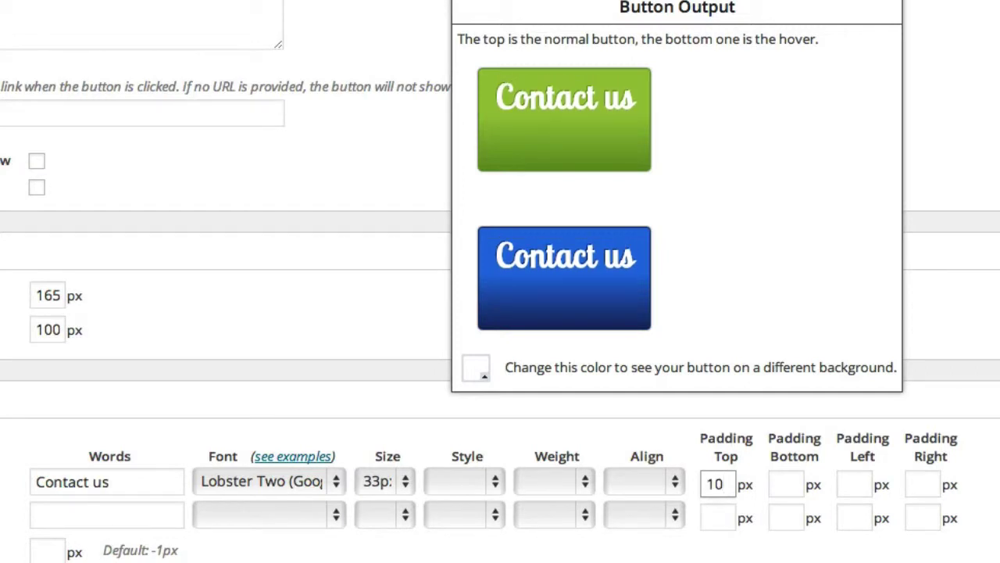
Enter "for more information" as the second text line of the button.
left_click(73, 523)
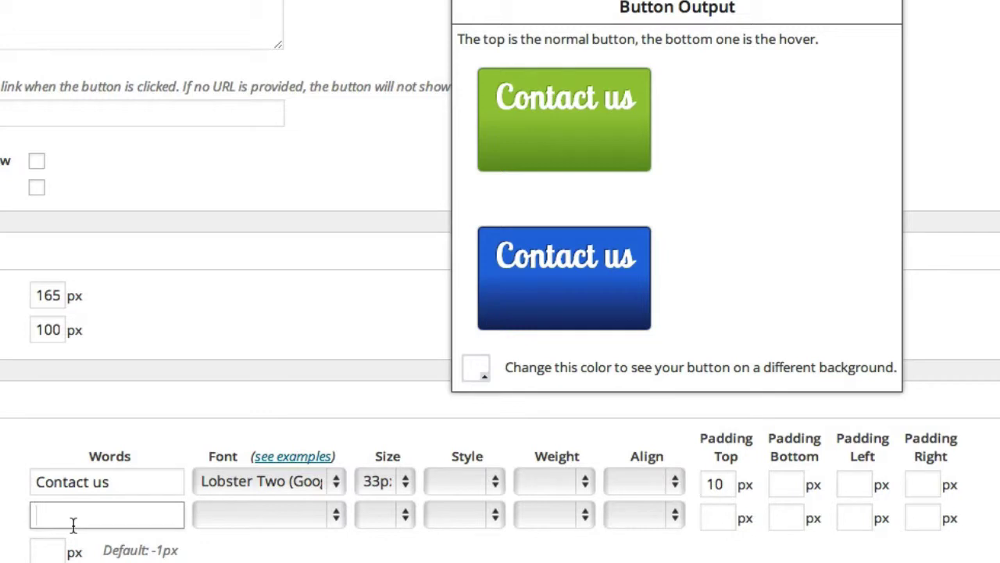
type("fo")
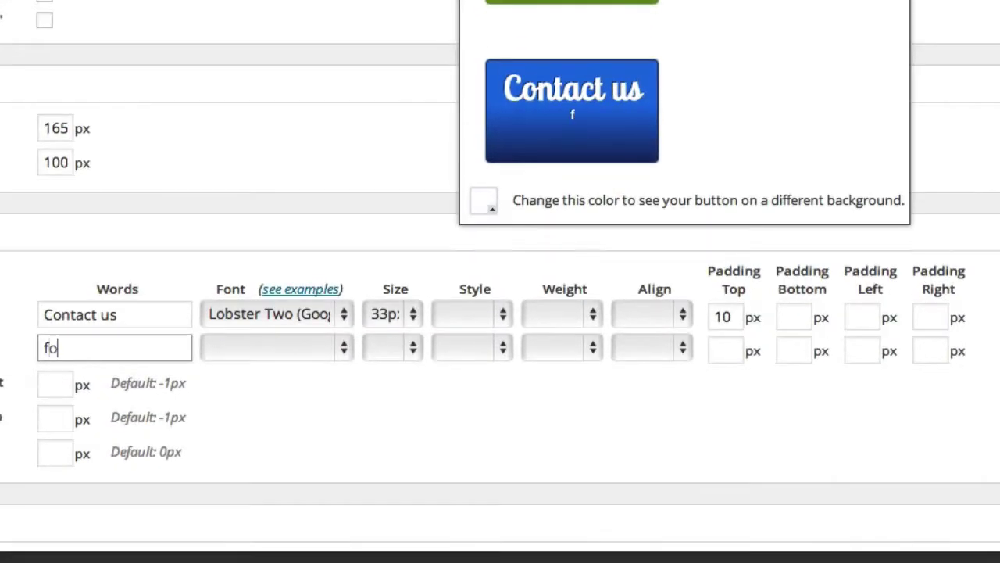
type("r more information")
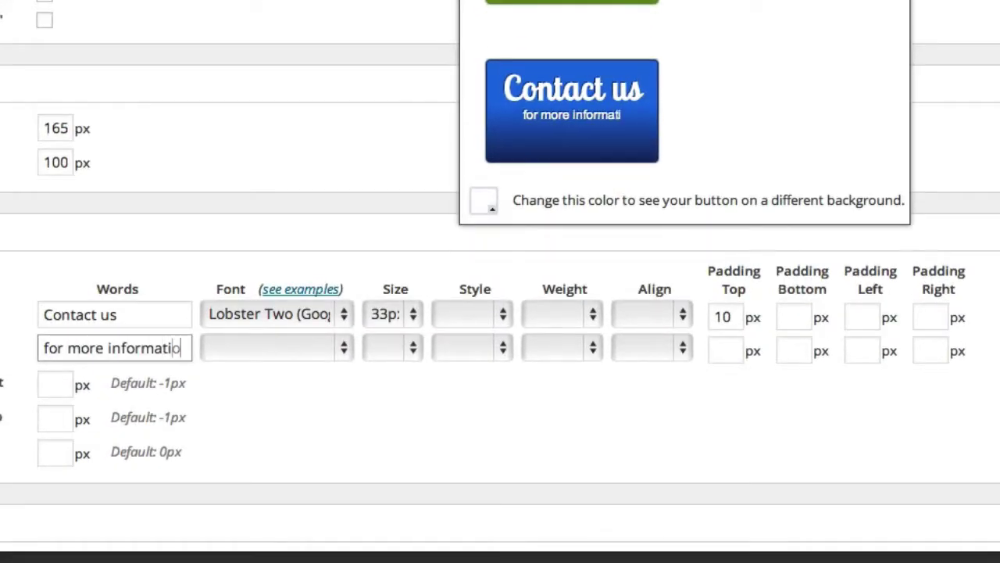
Format the second text line with the Tahoma font at a size of 23px.
left_click(266, 349)
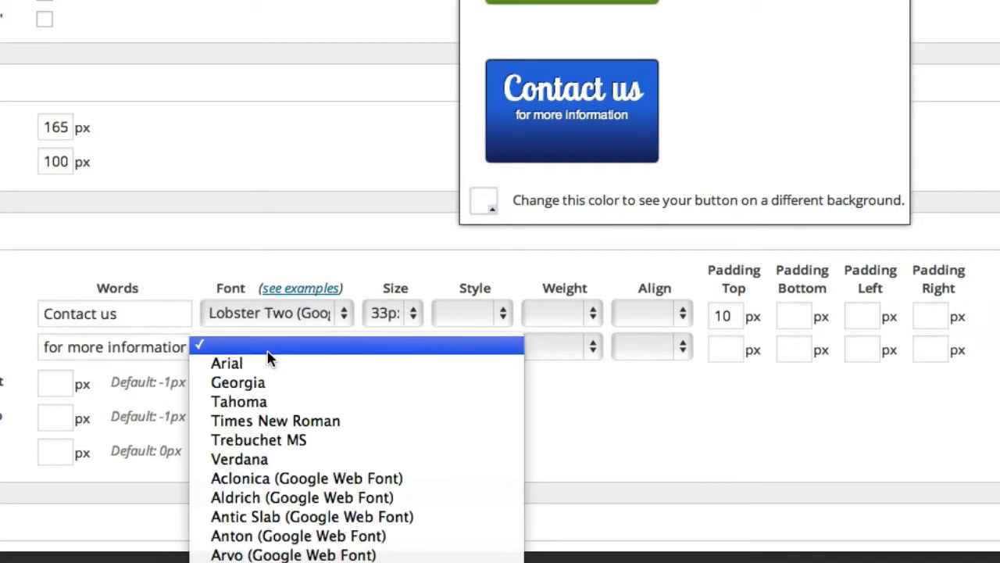
left_click(266, 404)
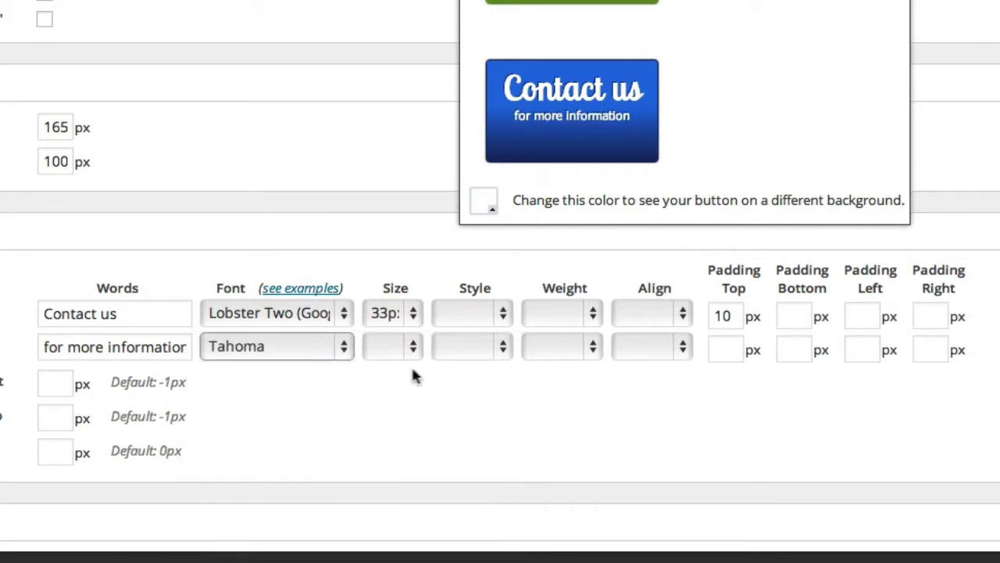
left_click(405, 348)
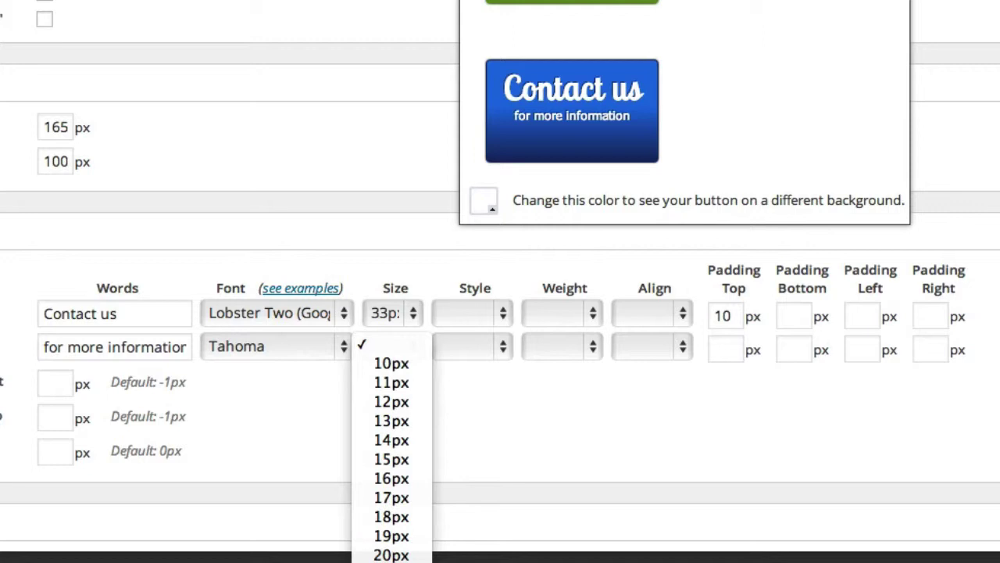
key("Return")
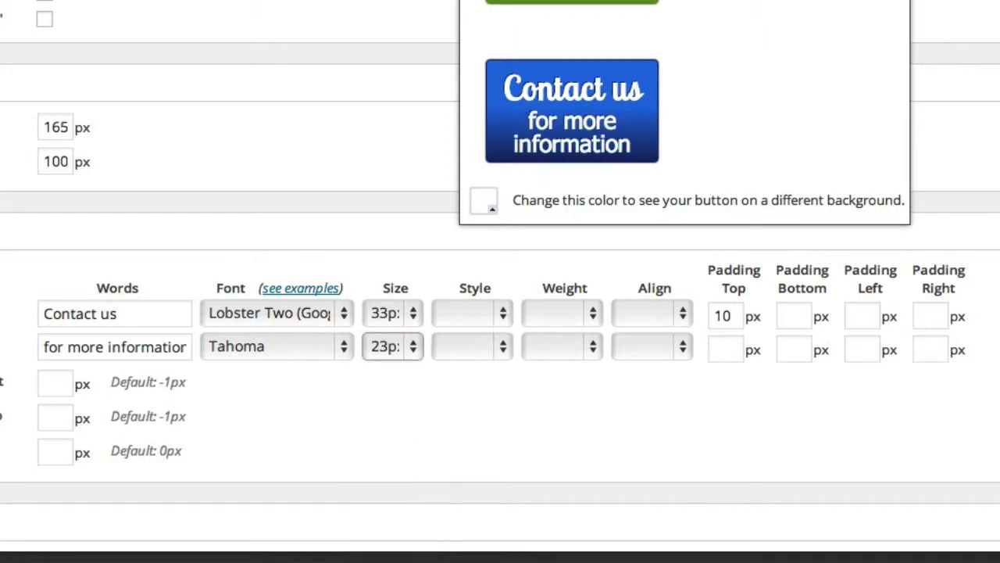
Examine the icon's image, position and padding options and the border settings below them.
scroll(391, 469, "down", 5)
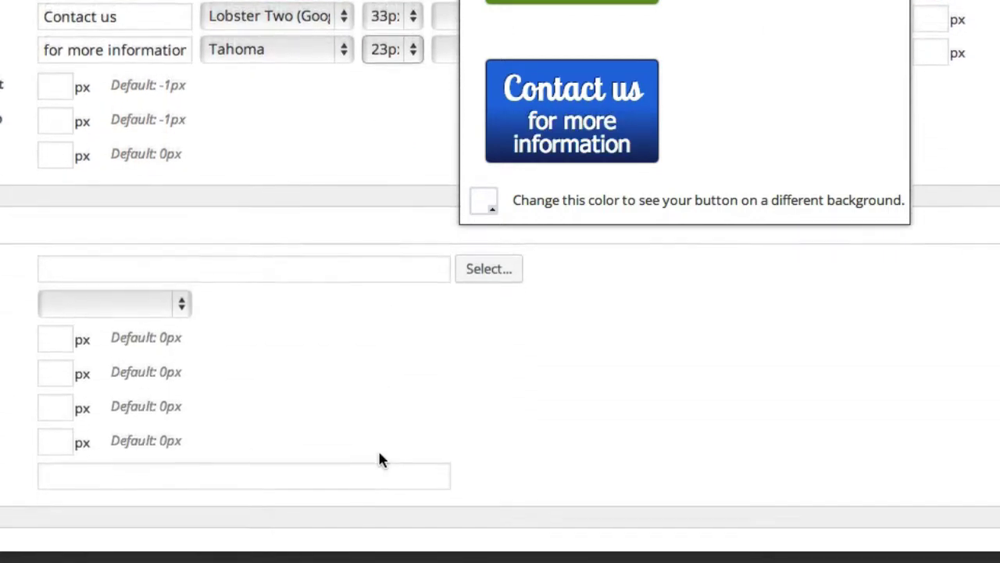
scroll(379, 453, "up", 1)
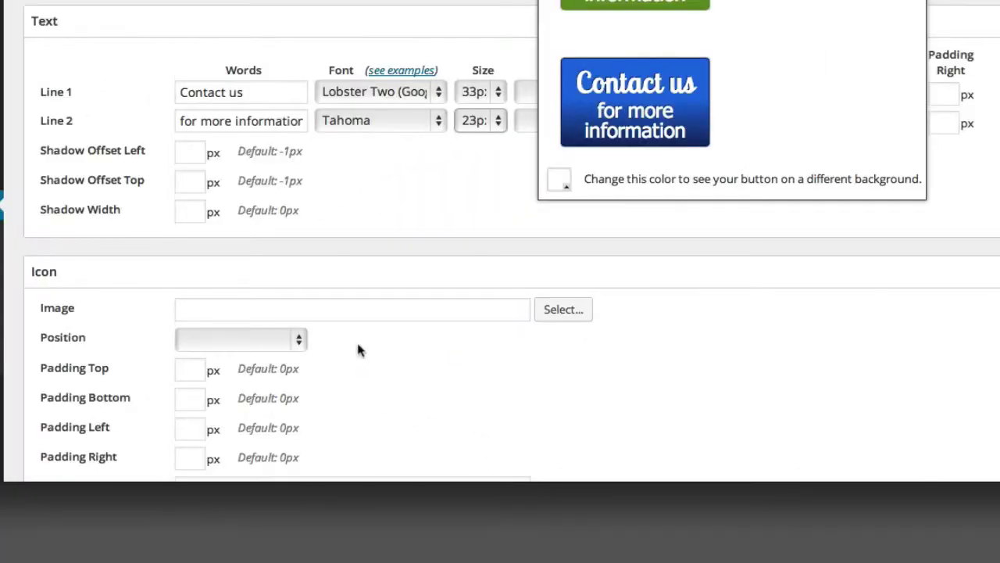
scroll(358, 336, "down", 3)
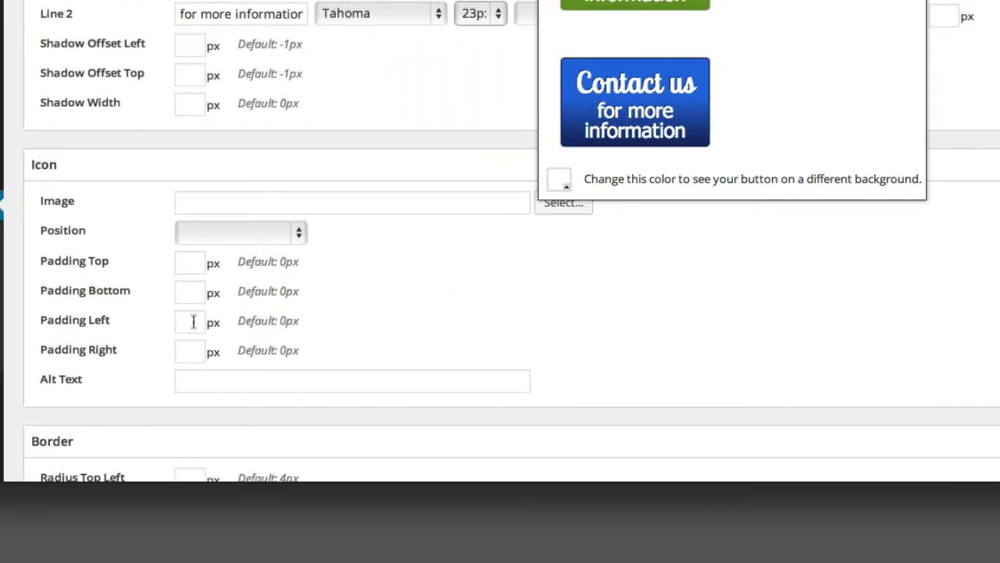
left_click(212, 236)
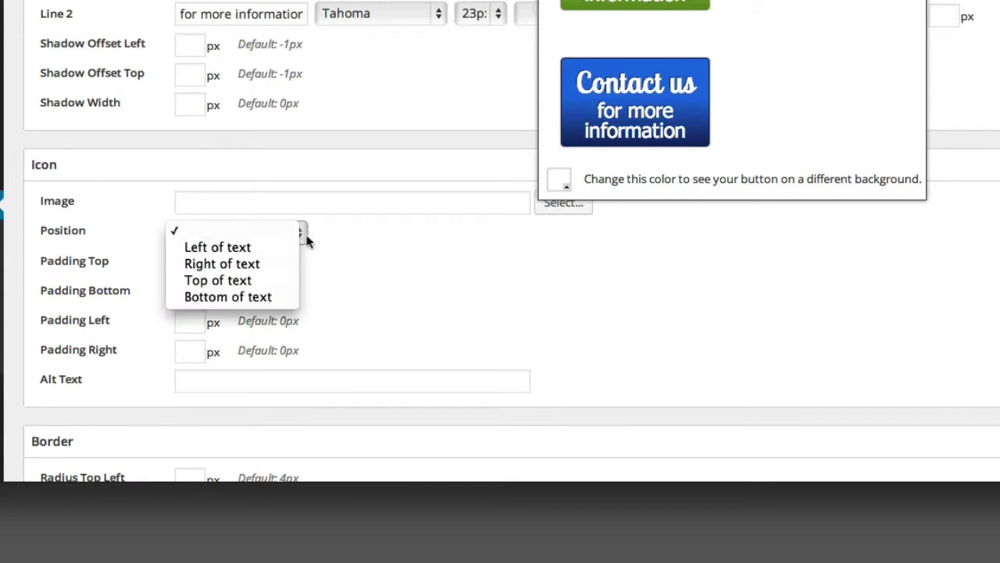
left_click(426, 258)
scroll(393, 244, "down", 5)
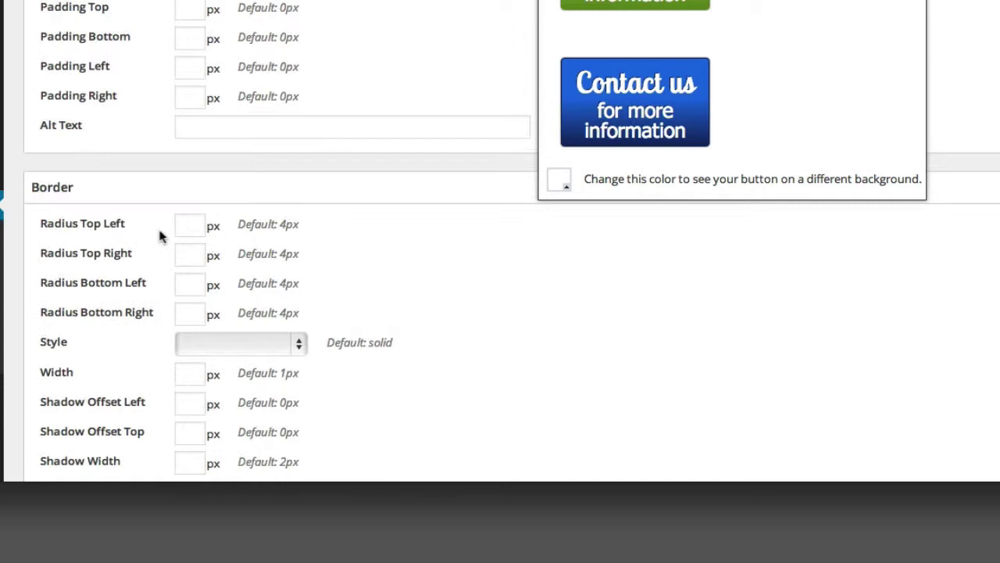
Set the border's top-left radius to 0 px and its top-right radius to 48 px.
left_click(180, 224)
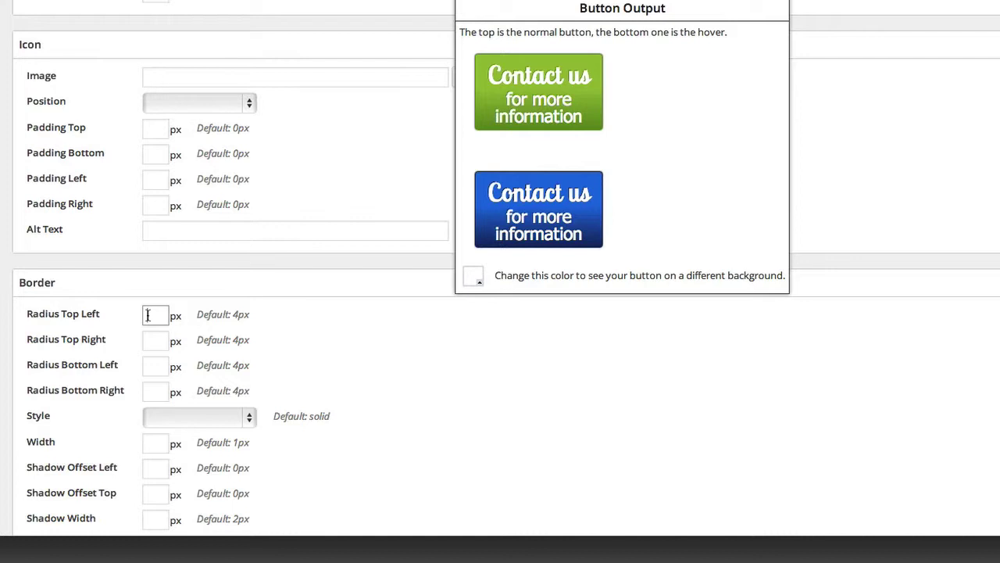
type("0")
key("Tab")
type("88")
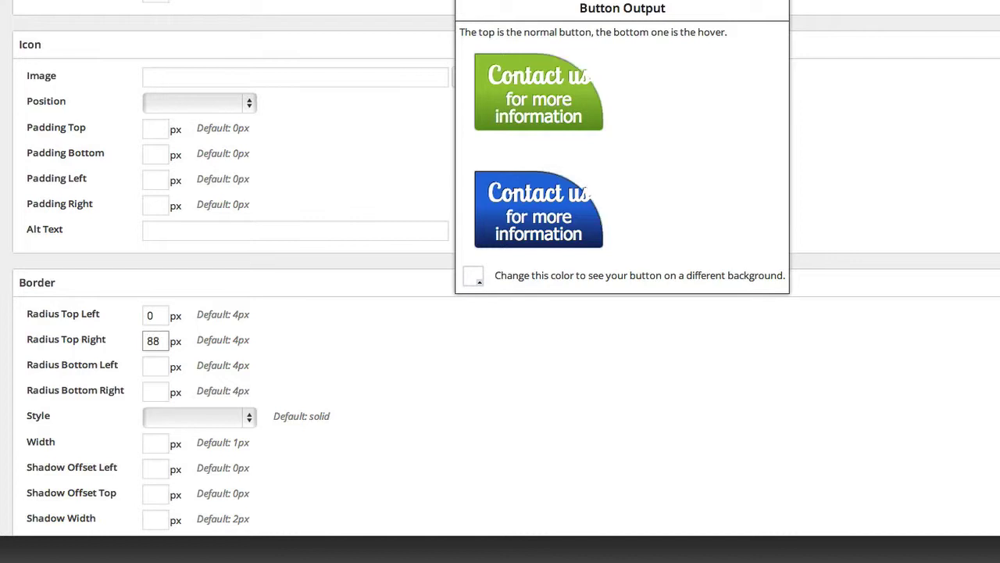
key("BackSpace")
key("BackSpace")
type("48")
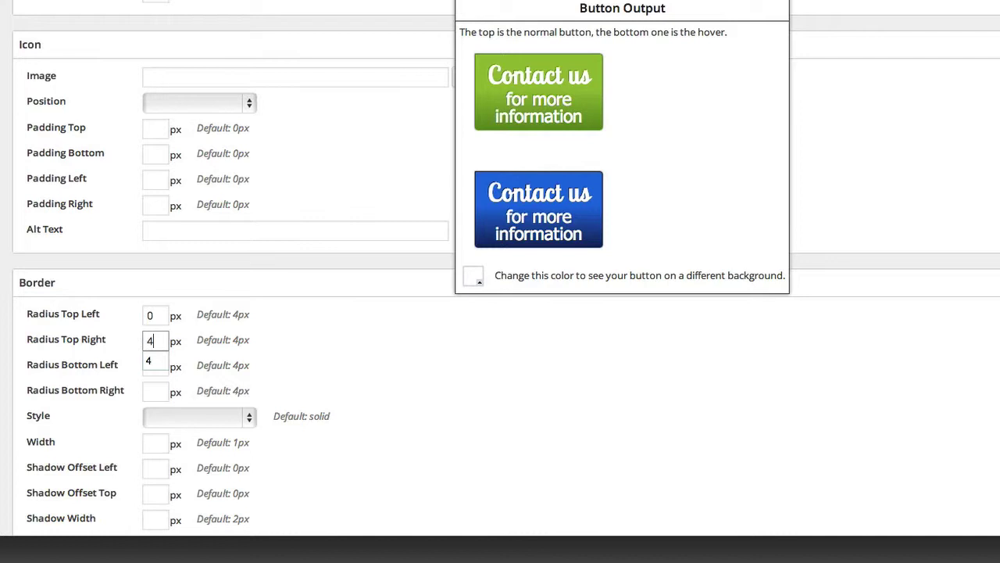
Set the border's bottom-left radius to 45 px and its bottom-right radius to 0 px.
left_click(155, 365)
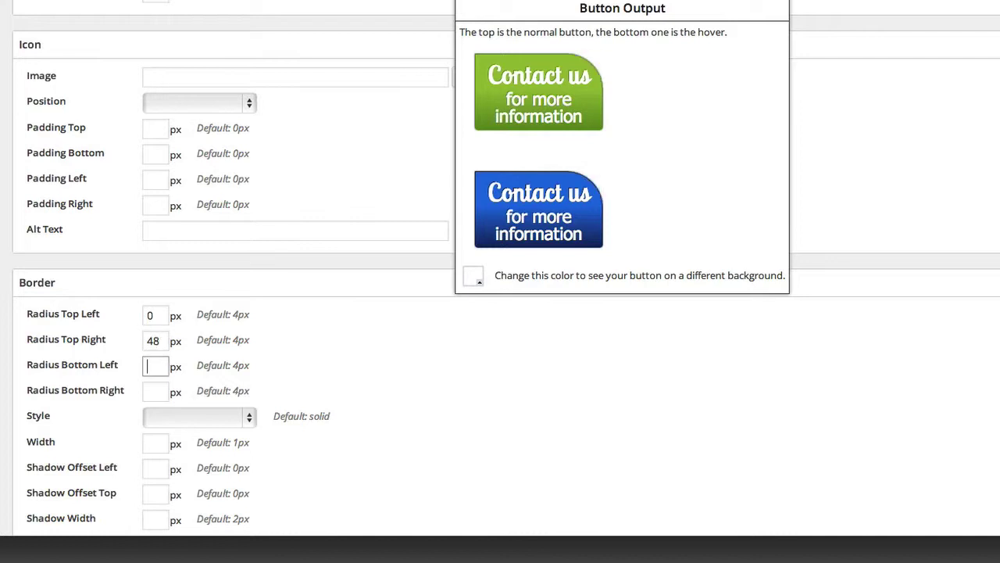
type("45")
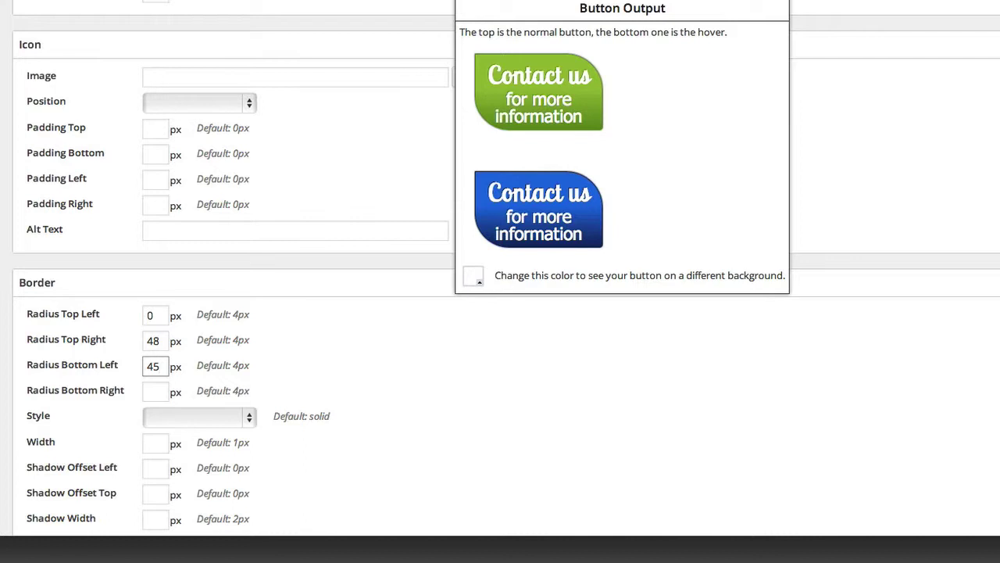
left_click(156, 391)
type("0")
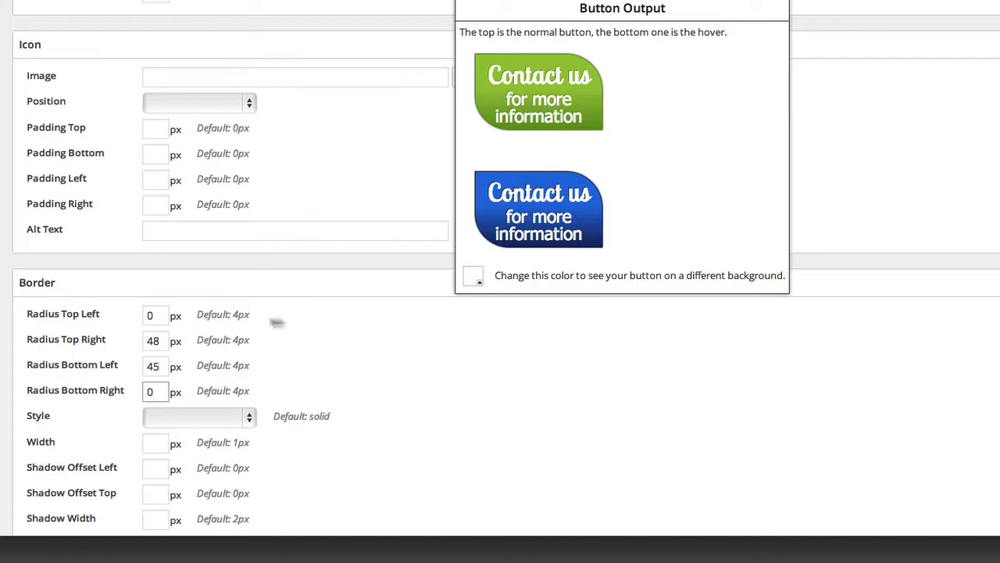
Change the button's normal-state gradient to start in teal and end in purple.
scroll(359, 313, "down", 5)
scroll(359, 314, "down", 3)
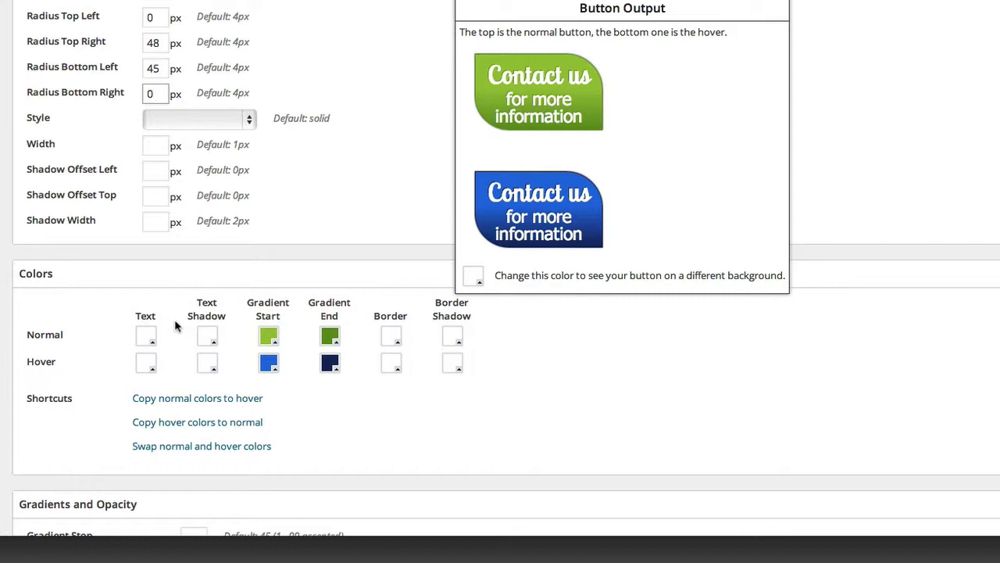
left_click(269, 337)
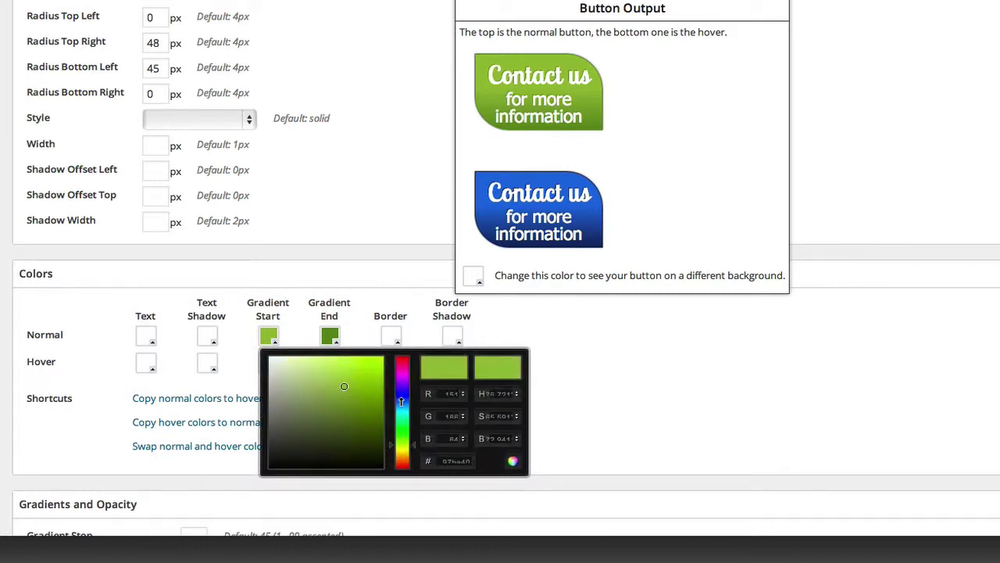
left_click_drag(400, 401, 401, 416)
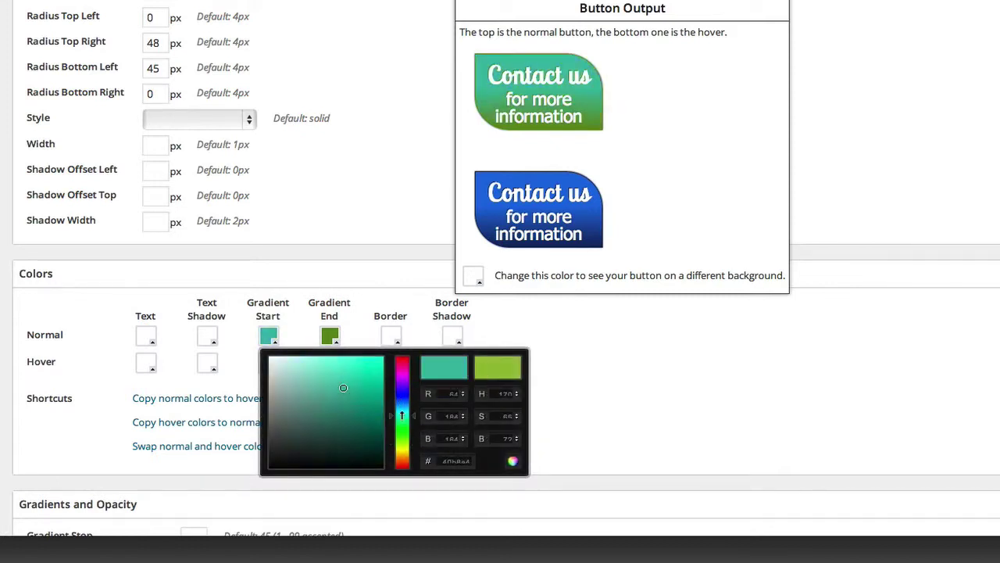
left_click(329, 338)
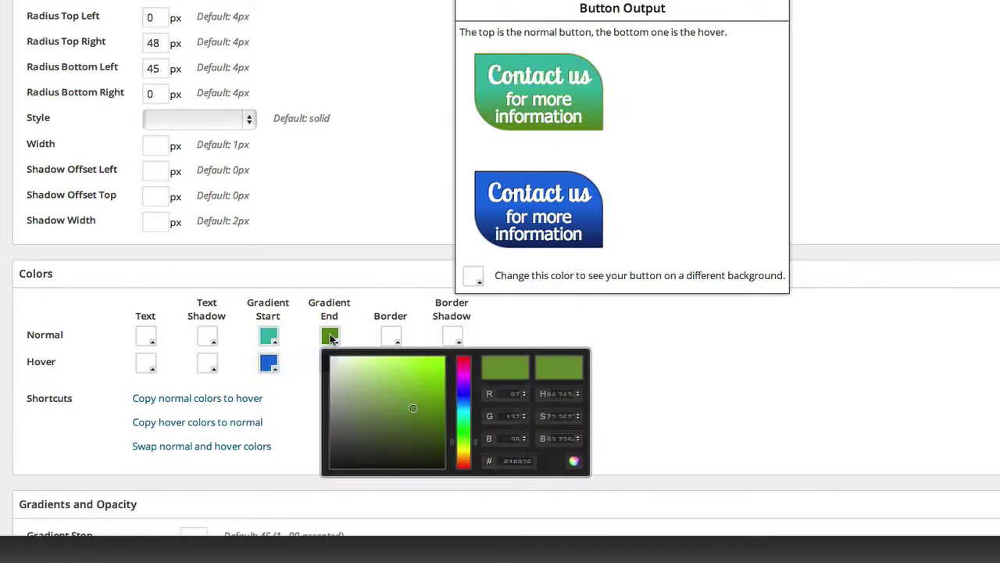
left_click(465, 375)
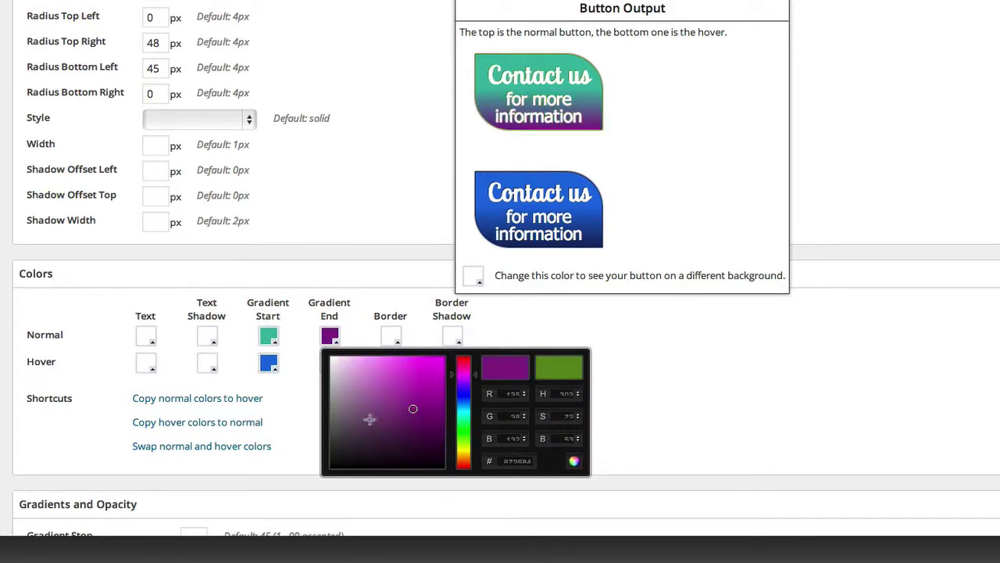
left_click(291, 392)
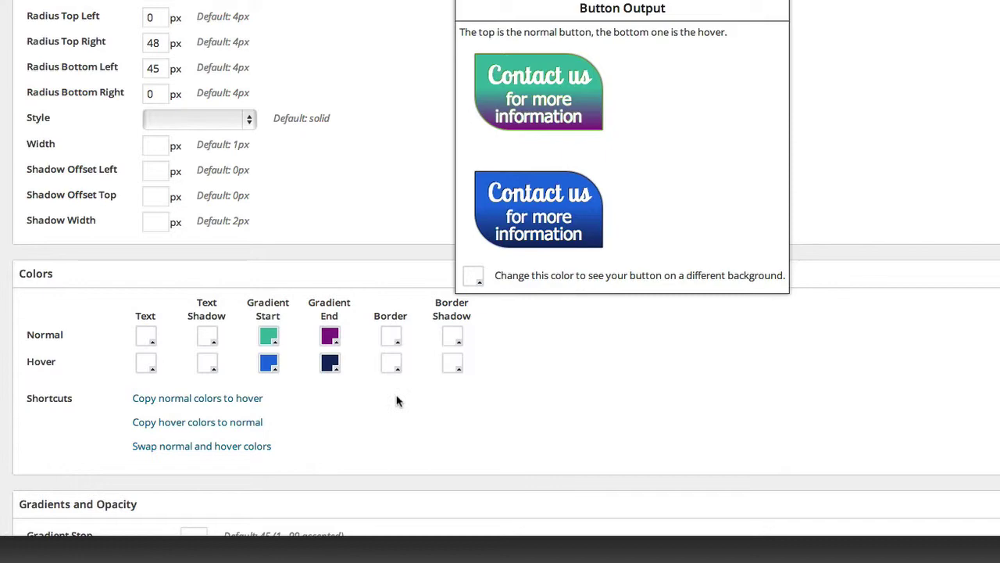
Look over the gradient, container and advanced settings and select the button's shortcode in the notice above the Basics section.
scroll(311, 386, "down", 5)
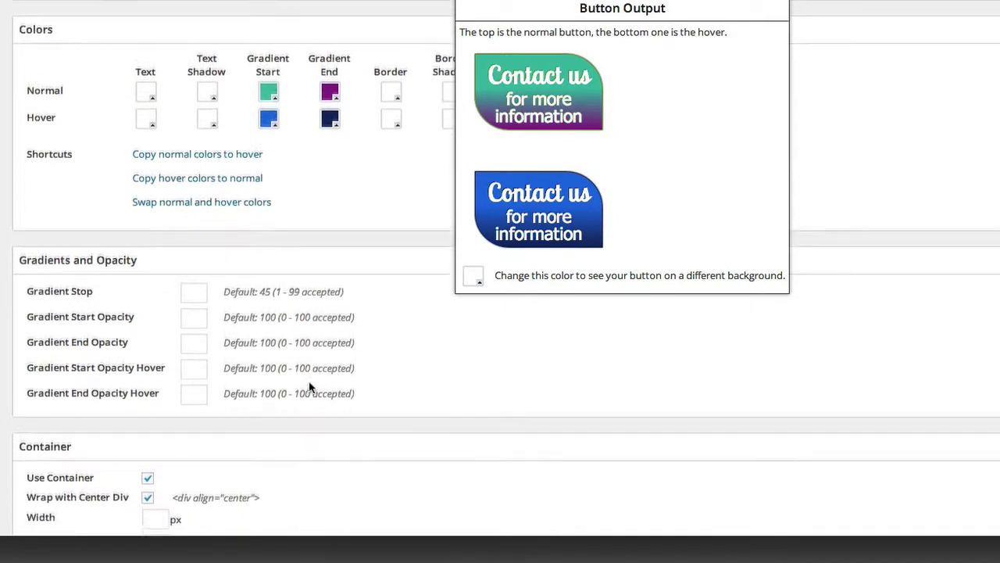
scroll(310, 391, "down", 2)
scroll(314, 385, "down", 2)
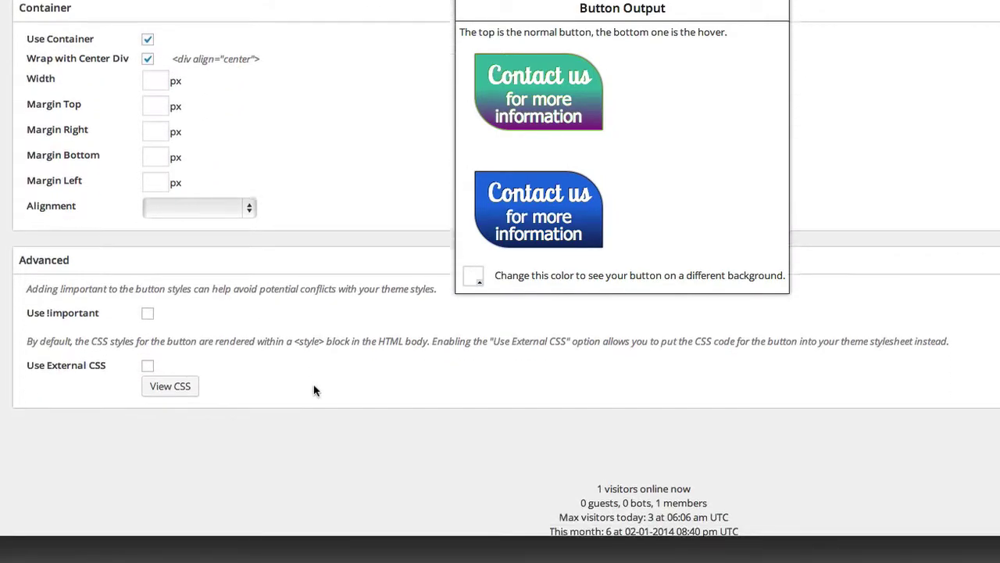
scroll(314, 385, "up", 6)
scroll(314, 385, "up", 10)
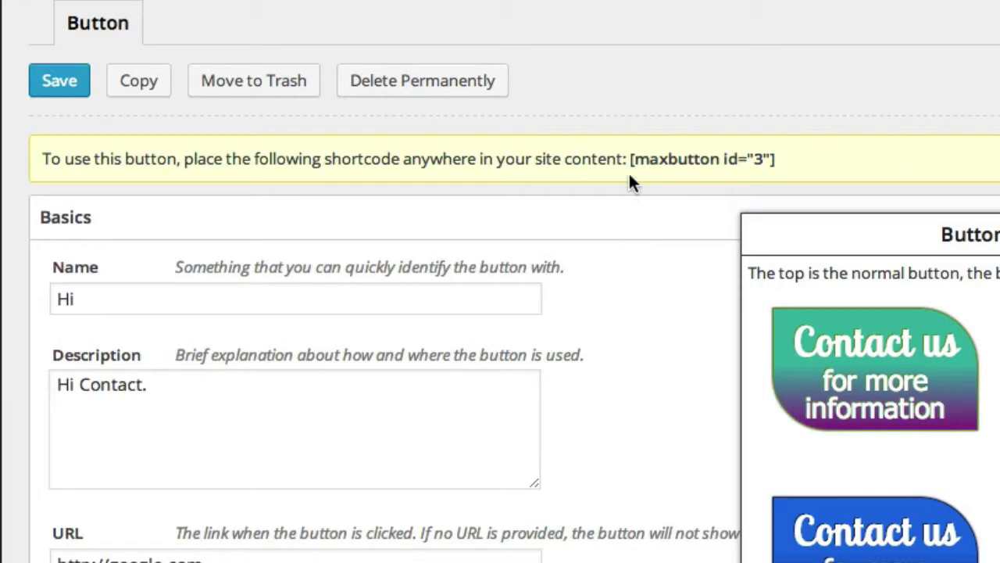
left_click_drag(634, 159, 822, 166)
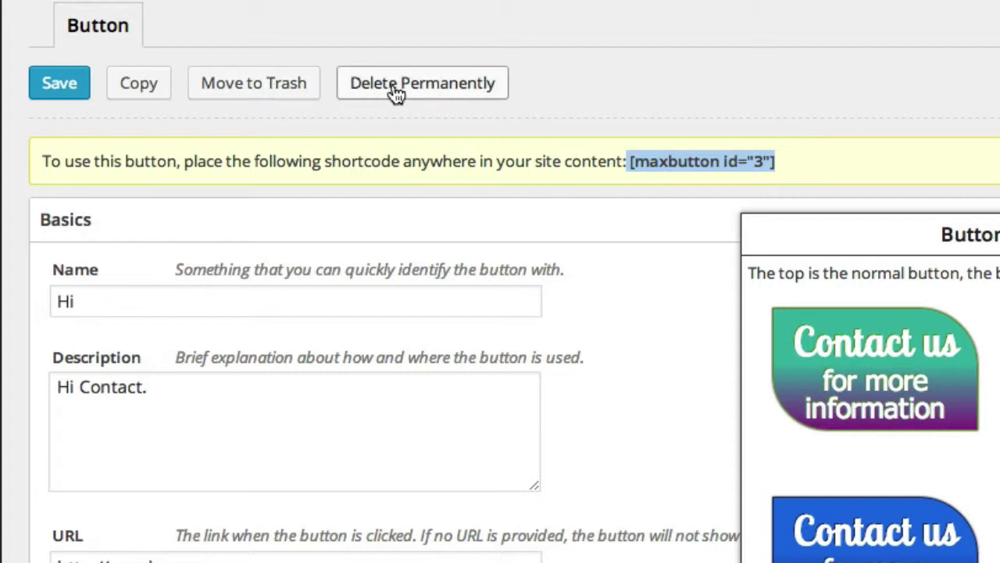
Permanently delete the "Hi" button and show the list of remaining buttons.
scroll(396, 92, "down", 1)
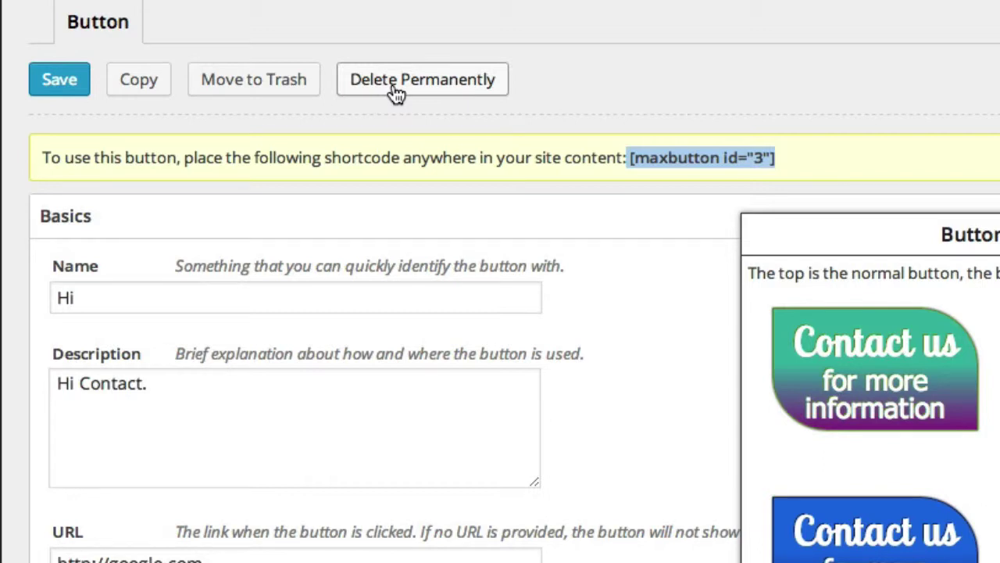
left_click(396, 92)
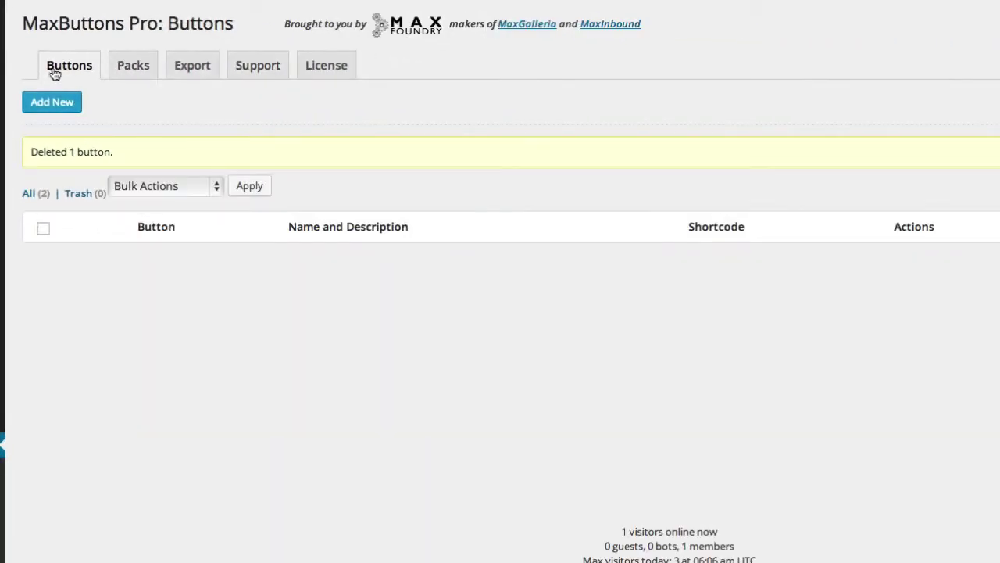
left_click(56, 73)
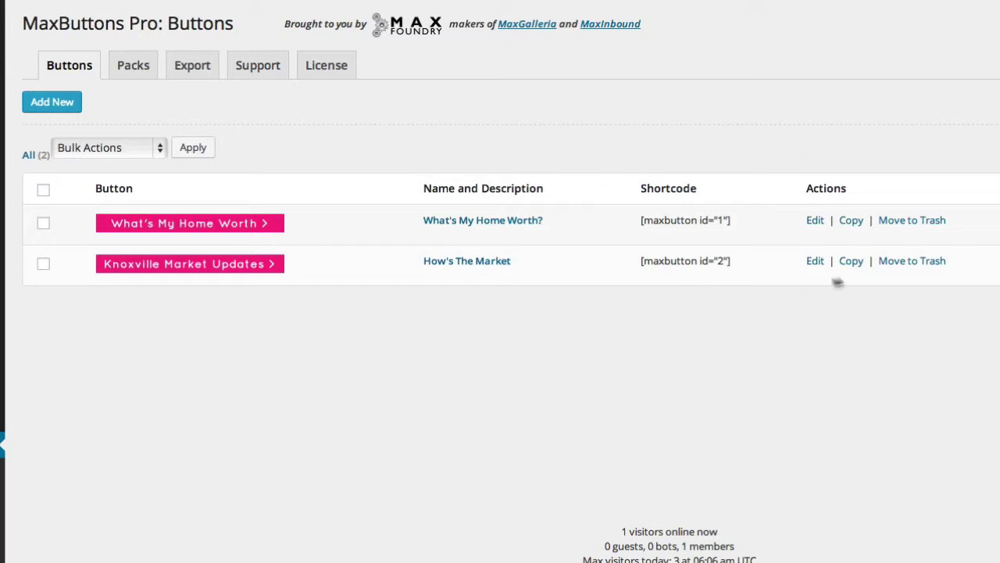
left_click(527, 254)
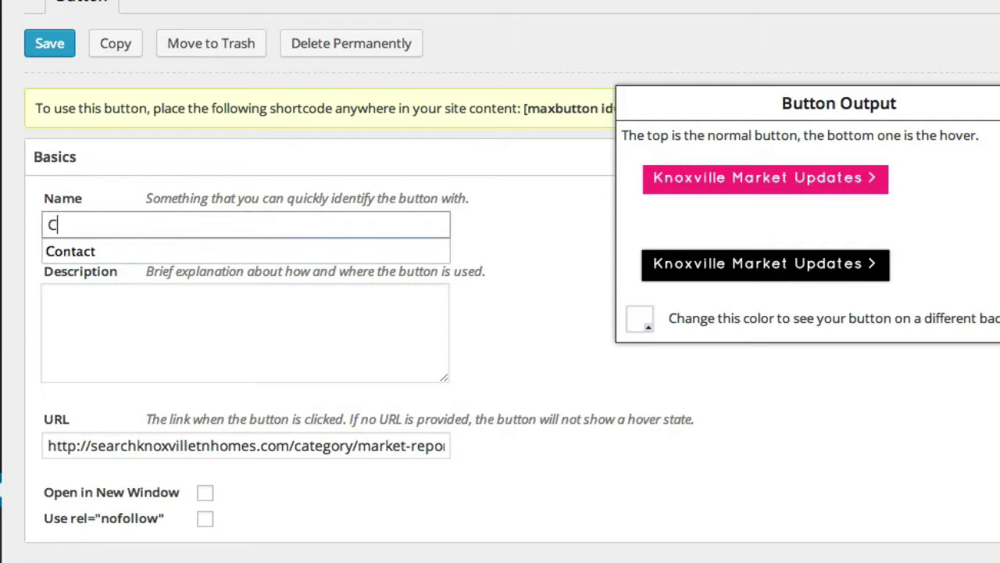
key("Tab")
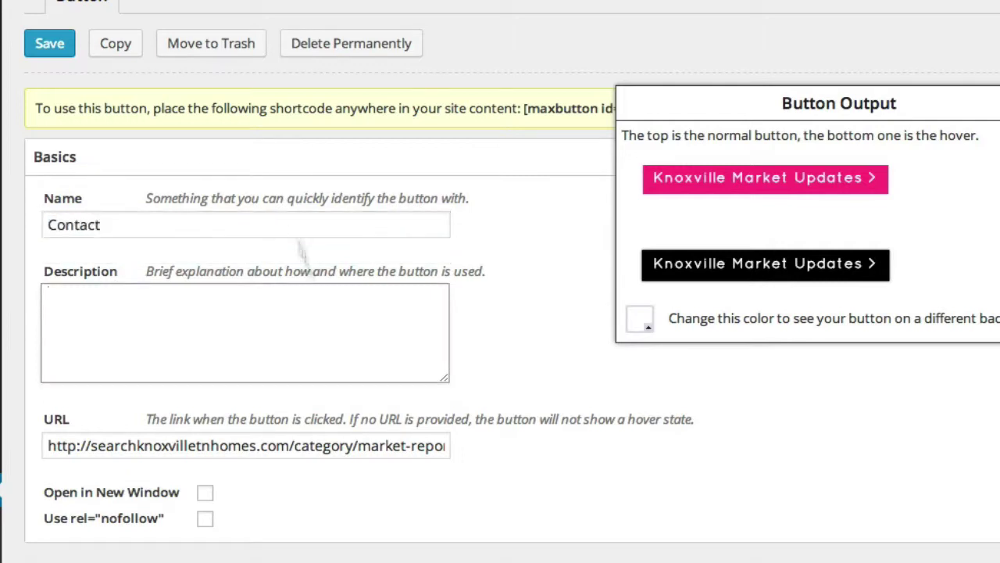
left_click_drag(294, 445, 329, 501)
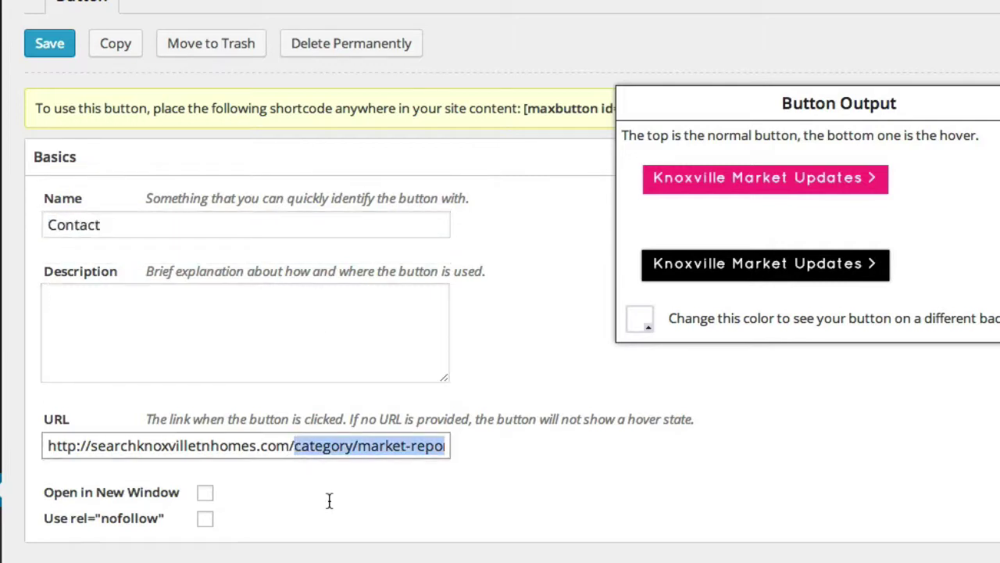
type("contact")
Replace the first text line with "Contact" followed by the contact person's first name.
scroll(293, 544, "down", 2)
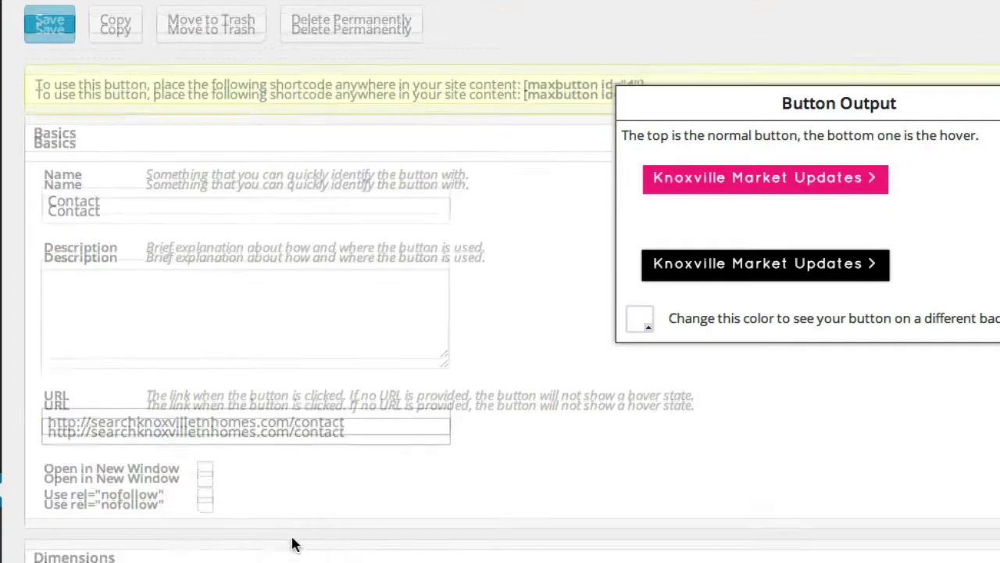
scroll(293, 545, "down", 5)
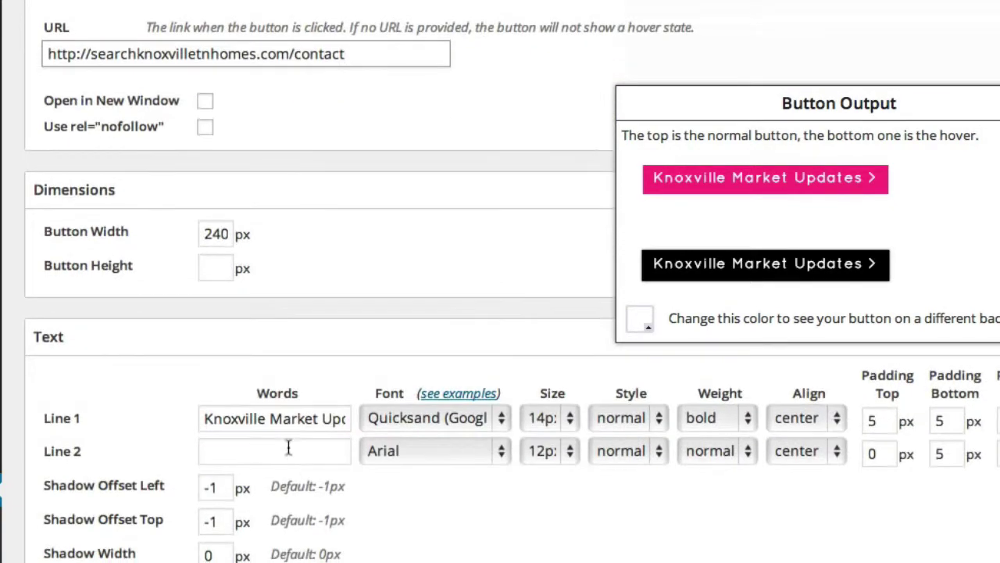
triple_click(292, 419)
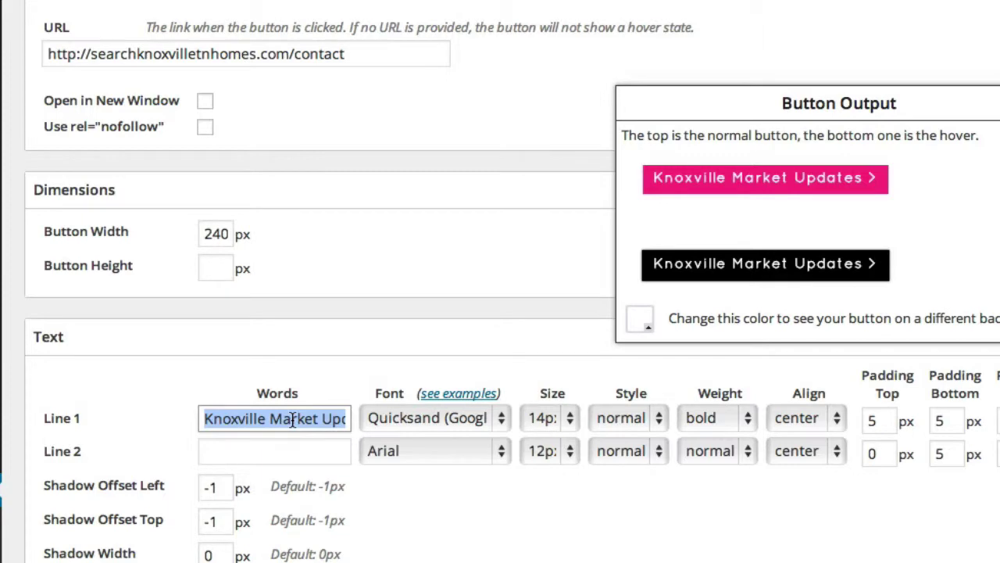
type("Contact ")
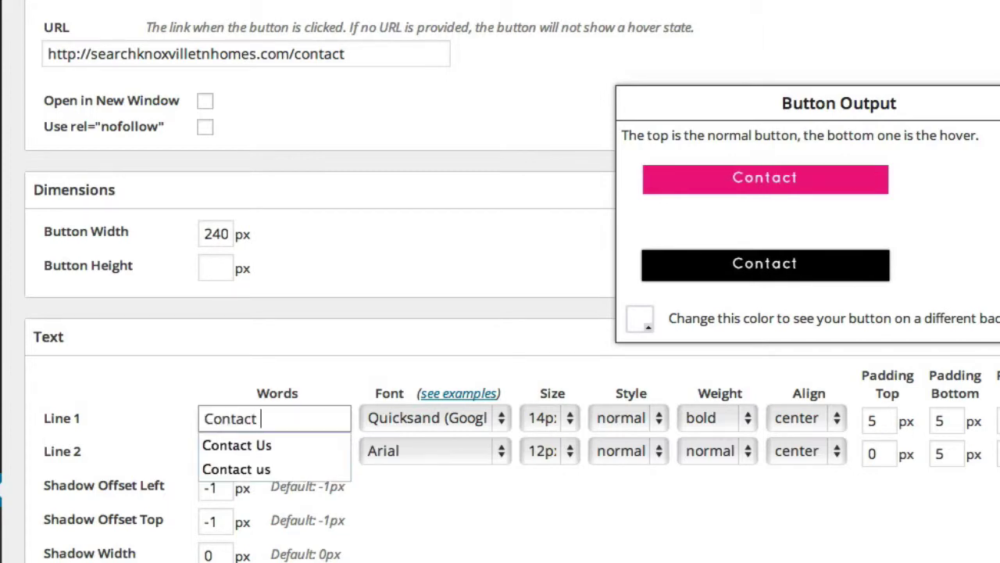
type("Christine")
scroll(358, 445, "down", 1)
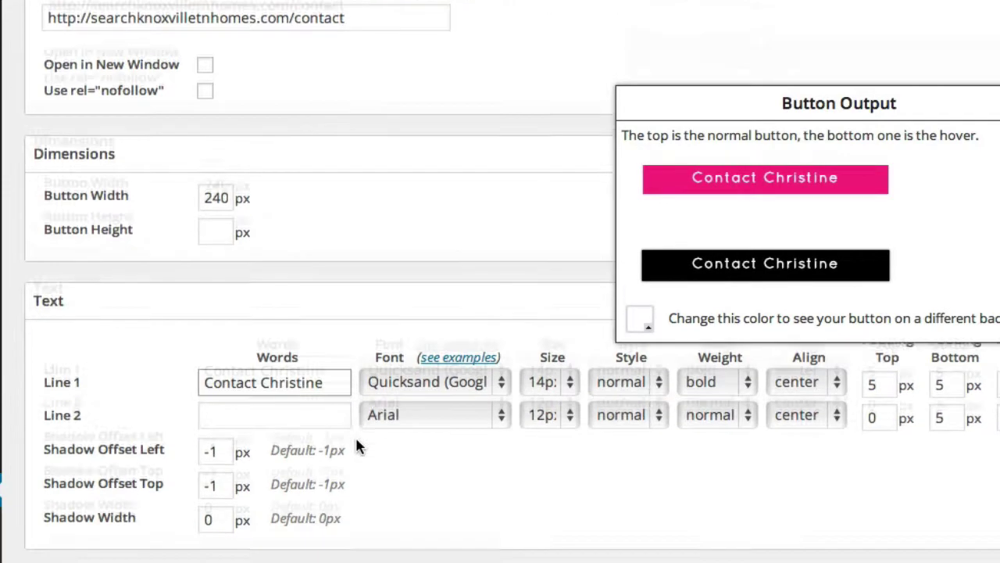
Save the Contact button and select its shortcode [maxbutton id="4"].
scroll(356, 441, "down", 10)
scroll(329, 426, "up", 20)
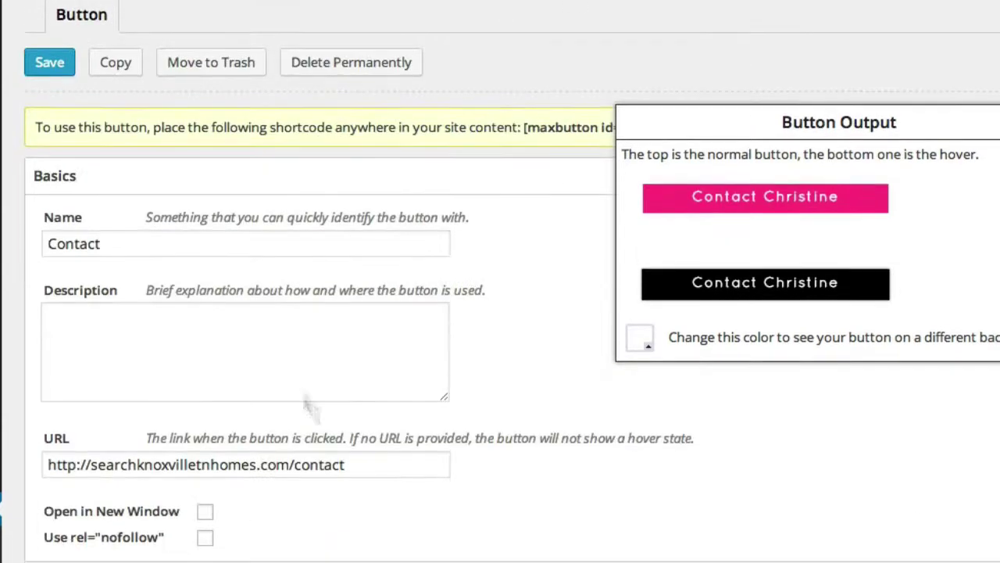
scroll(311, 407, "down", 1)
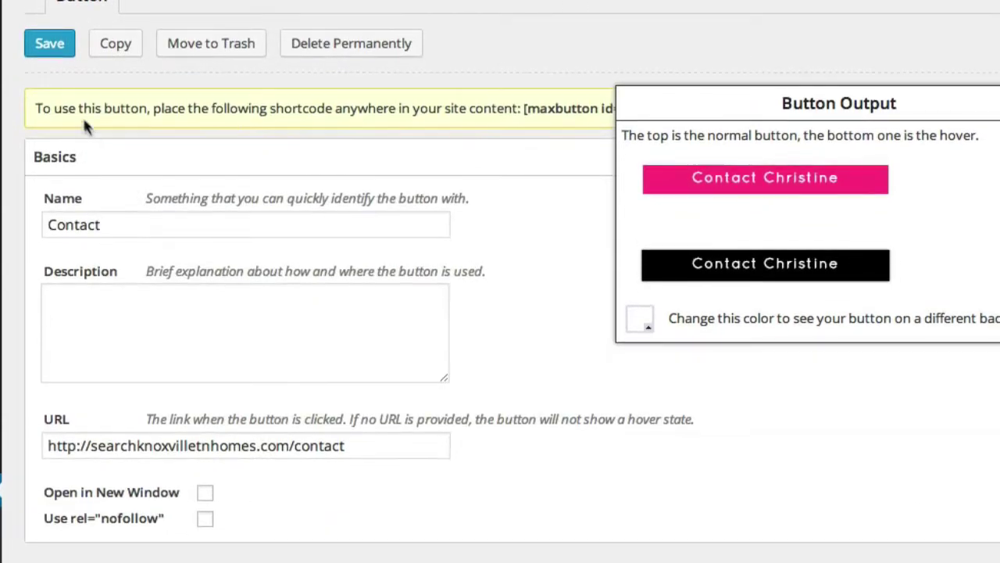
left_click(109, 47)
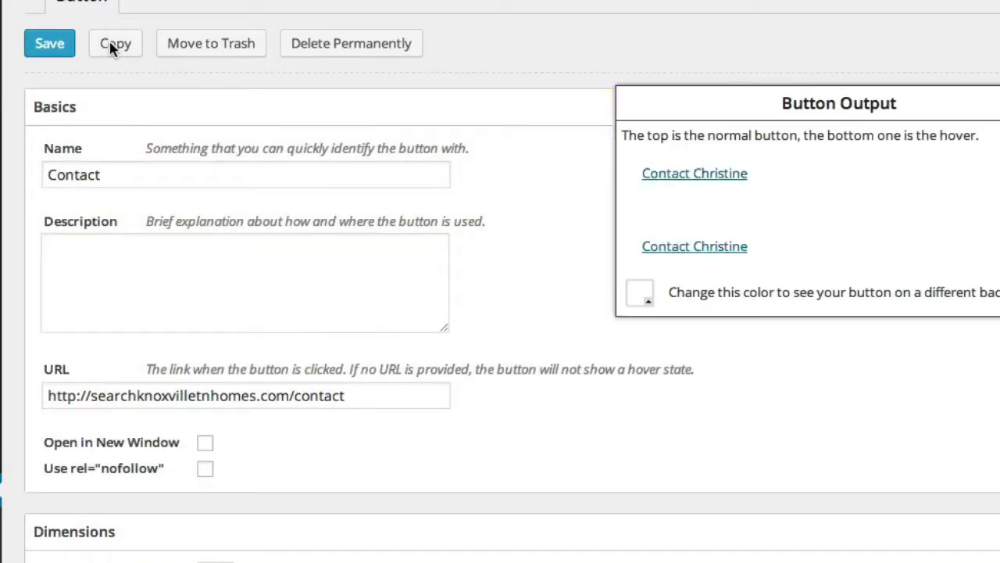
scroll(248, 61, "down", 2)
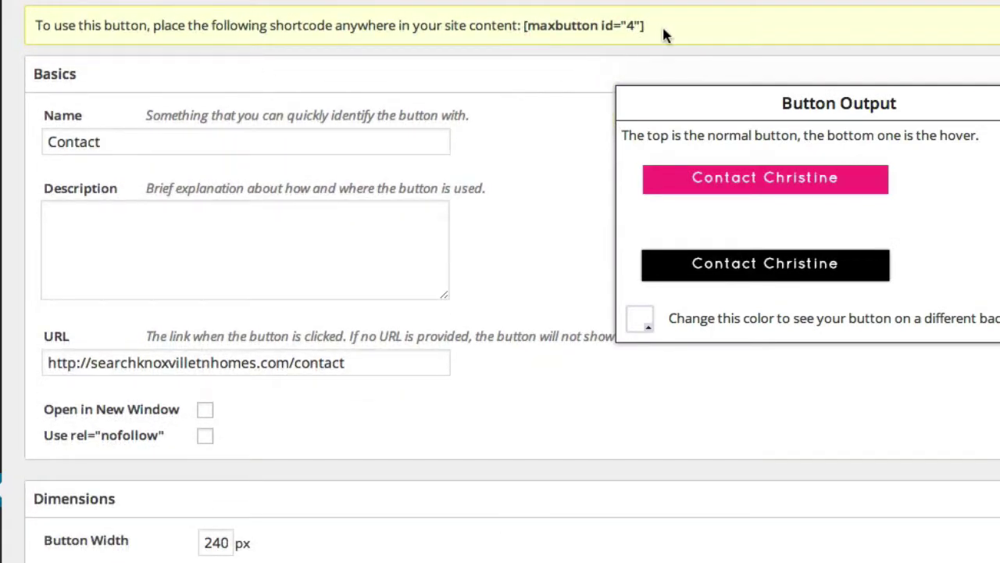
left_click_drag(646, 26, 524, 23)
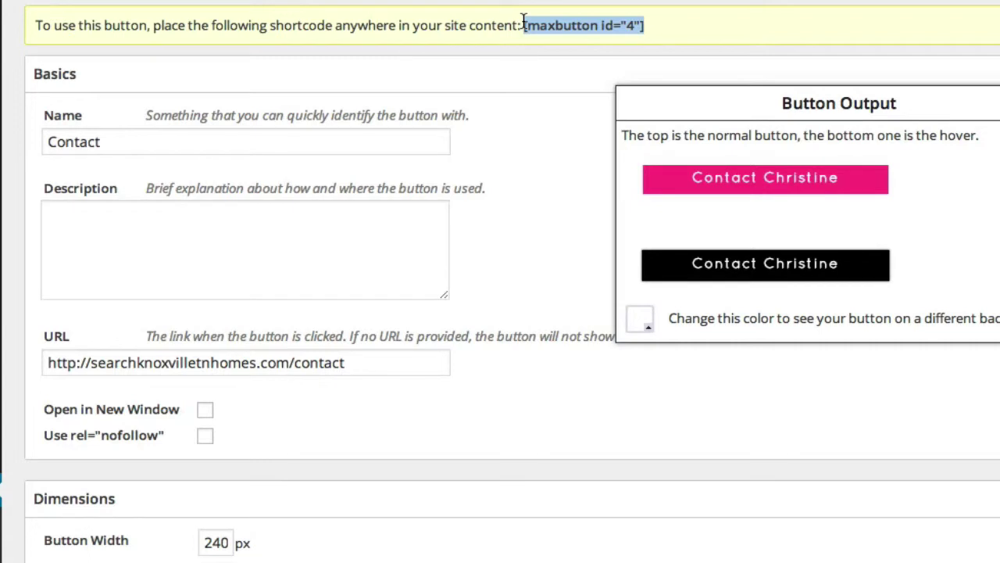